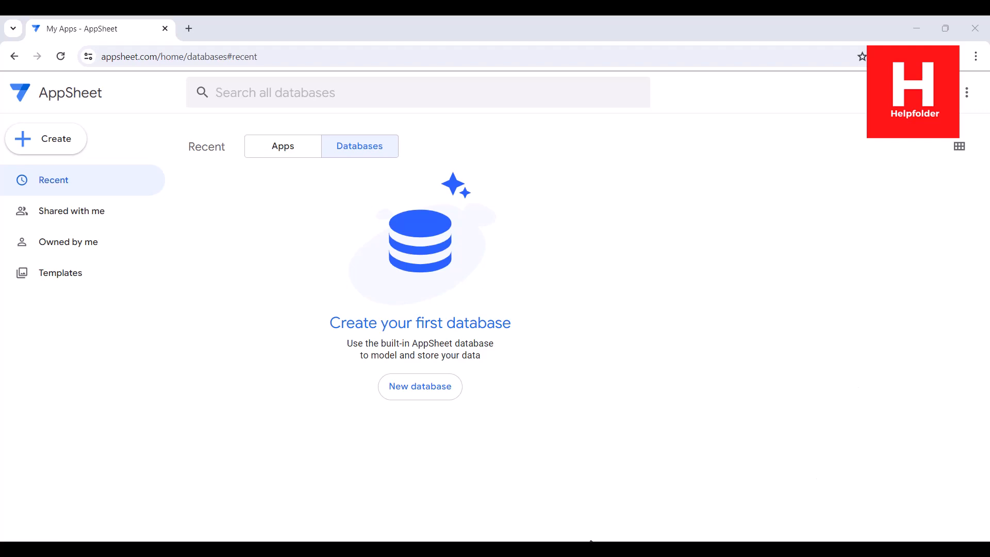
- Create a new AppSheet database and rename it mydb
{"action": "left_click", "coordinate": [433, 392]}
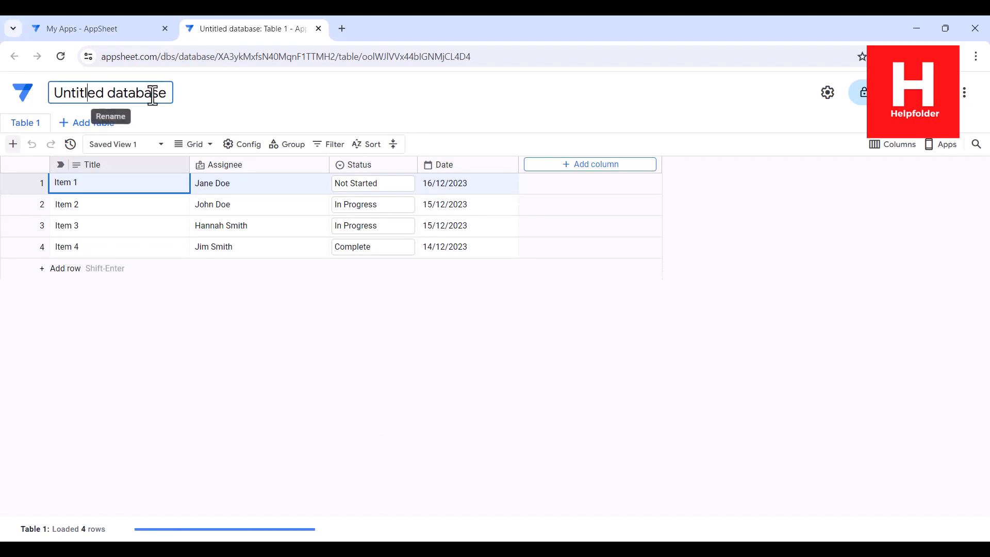
{"action": "left_click_drag", "start_coordinate": [172, 93], "coordinate": [15, 78]}
{"action": "type", "text": "mydb"}
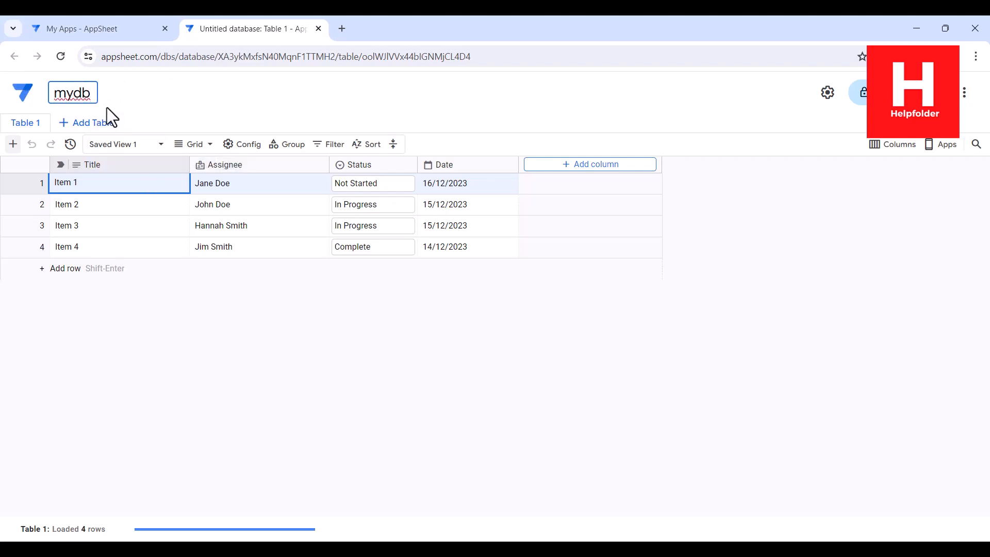
{"action": "key", "text": "Return"}
{"action": "left_click", "coordinate": [115, 21]}
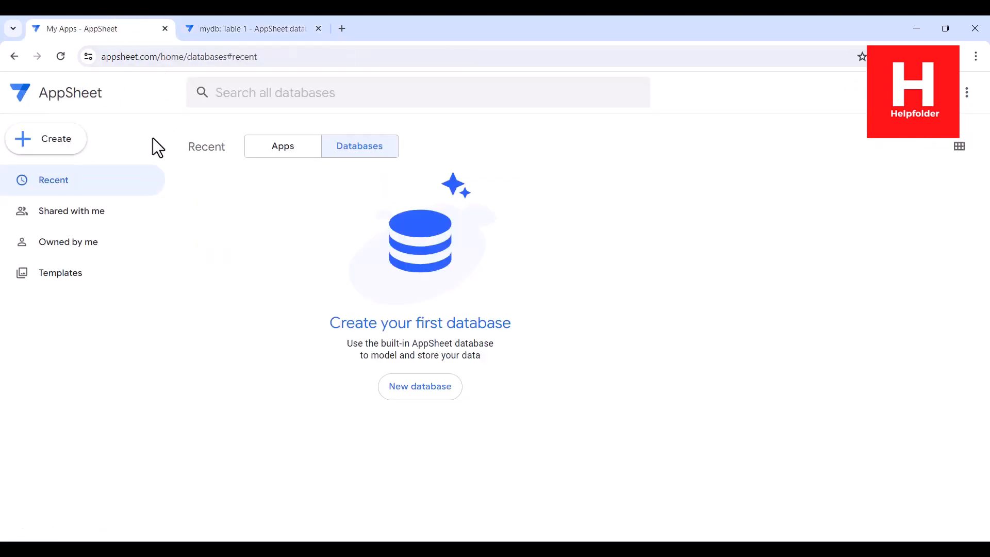
{"action": "left_click", "coordinate": [259, 29]}
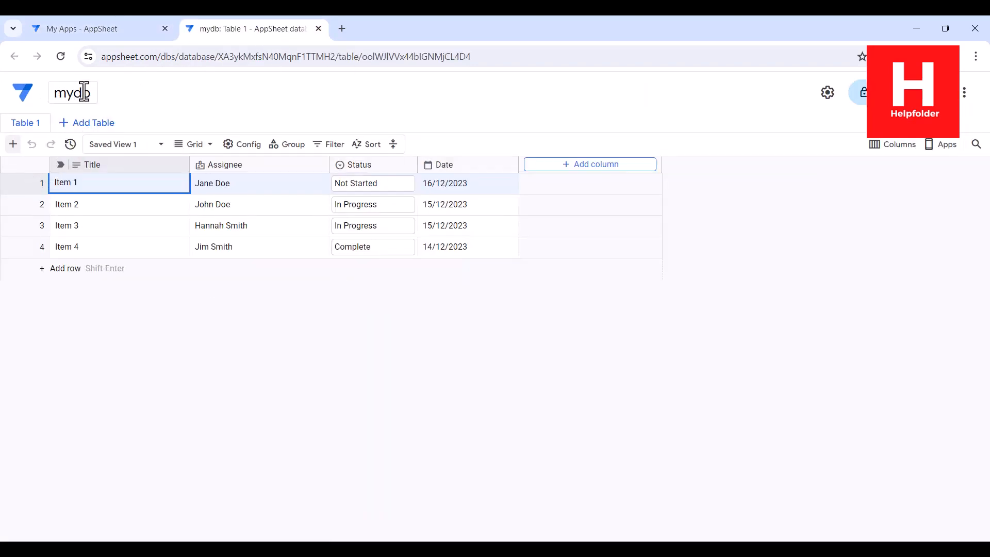
- Add a new table to the mydb database and rename it bookread in its table settings
{"action": "left_click", "coordinate": [81, 125]}
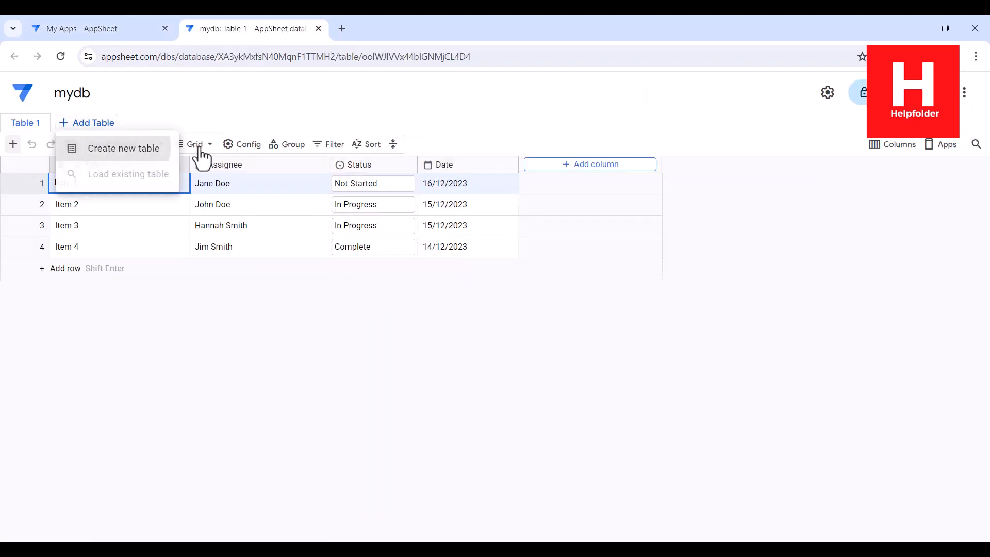
{"action": "left_click", "coordinate": [237, 145]}
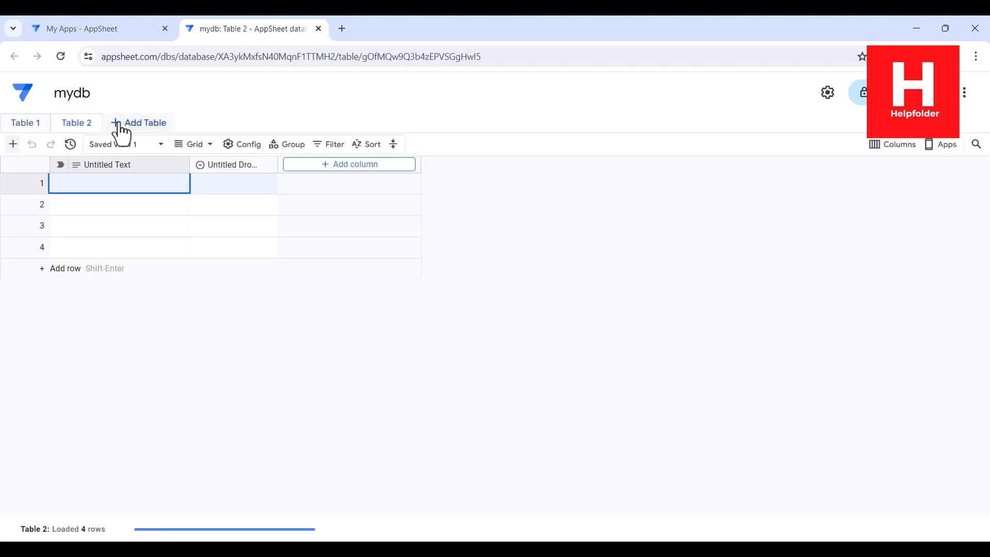
{"action": "left_click", "coordinate": [96, 125]}
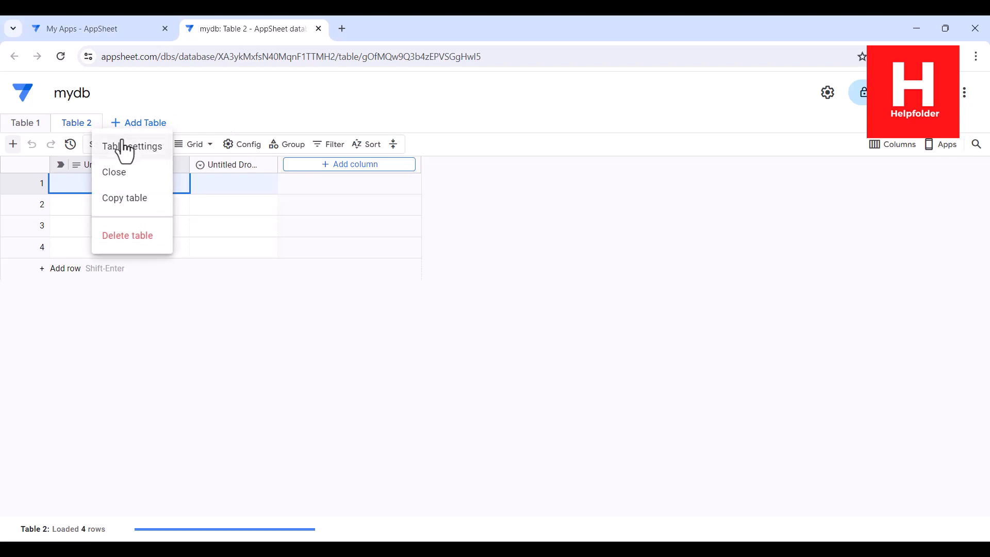
{"action": "left_click", "coordinate": [126, 147]}
{"action": "type", "text": "bookread"}
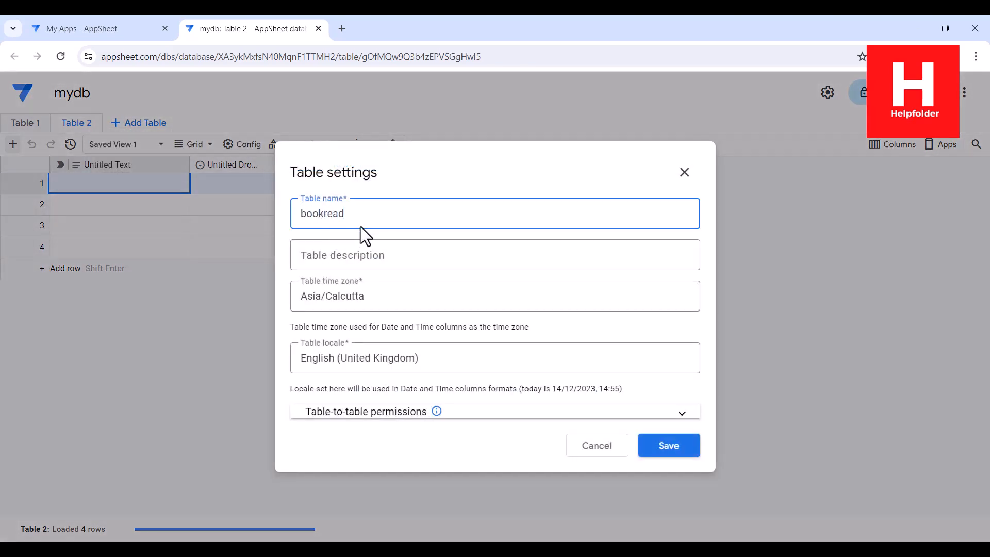
{"action": "left_click", "coordinate": [669, 455]}
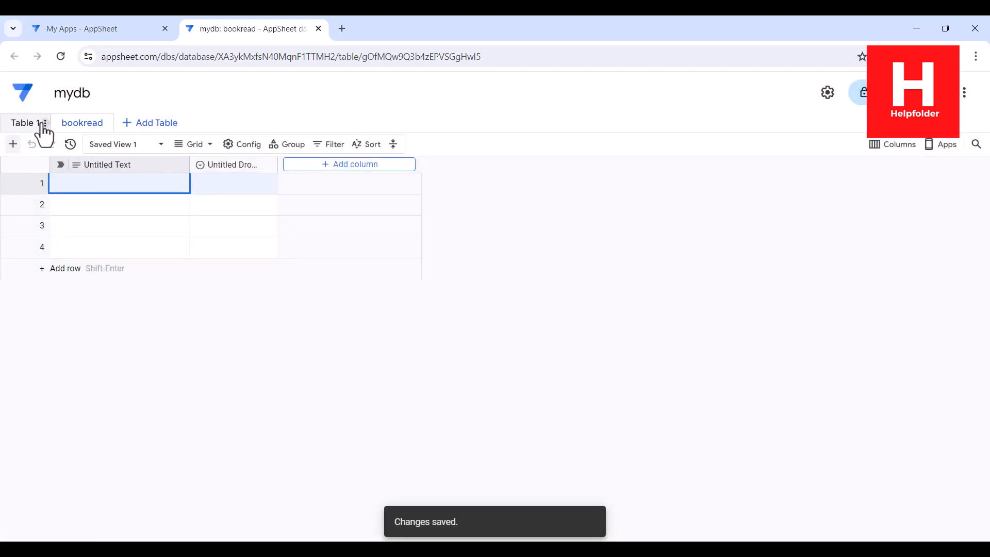
- Delete the default table Table 1 from the database
{"action": "left_click", "coordinate": [45, 124]}
{"action": "left_click", "coordinate": [76, 237]}
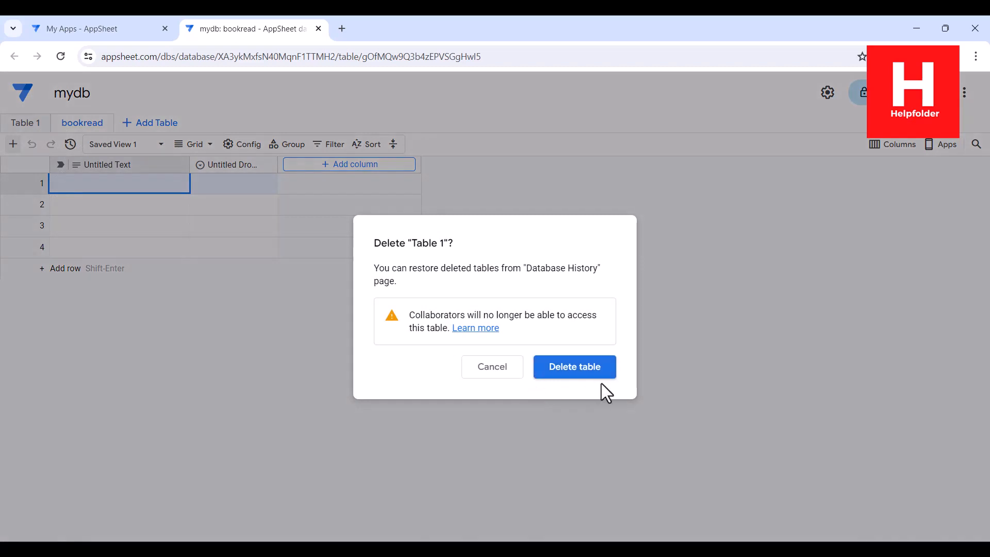
{"action": "left_click", "coordinate": [604, 391]}
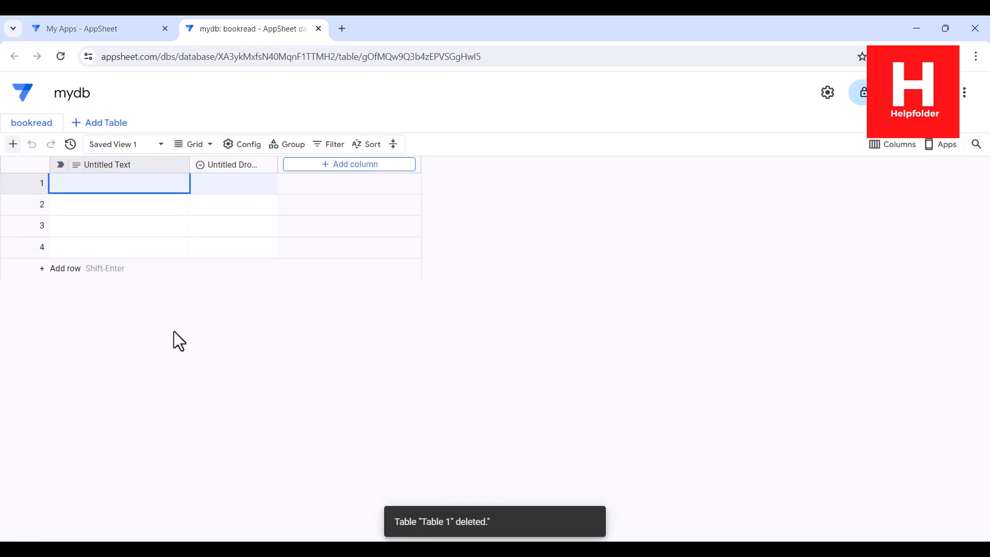
- Delete the Untitled Dropdown column from the bookread table
{"action": "left_click", "coordinate": [266, 165]}
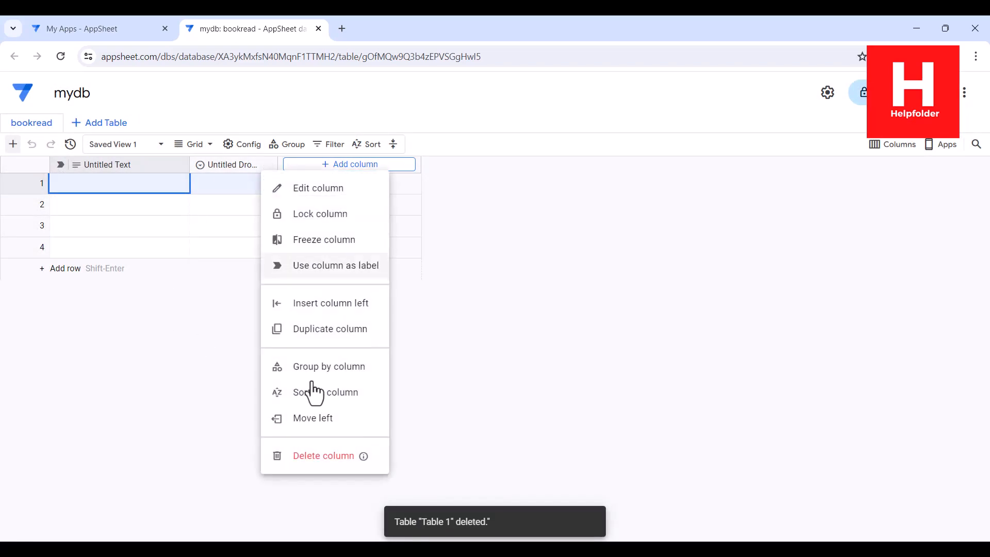
{"action": "left_click", "coordinate": [320, 458]}
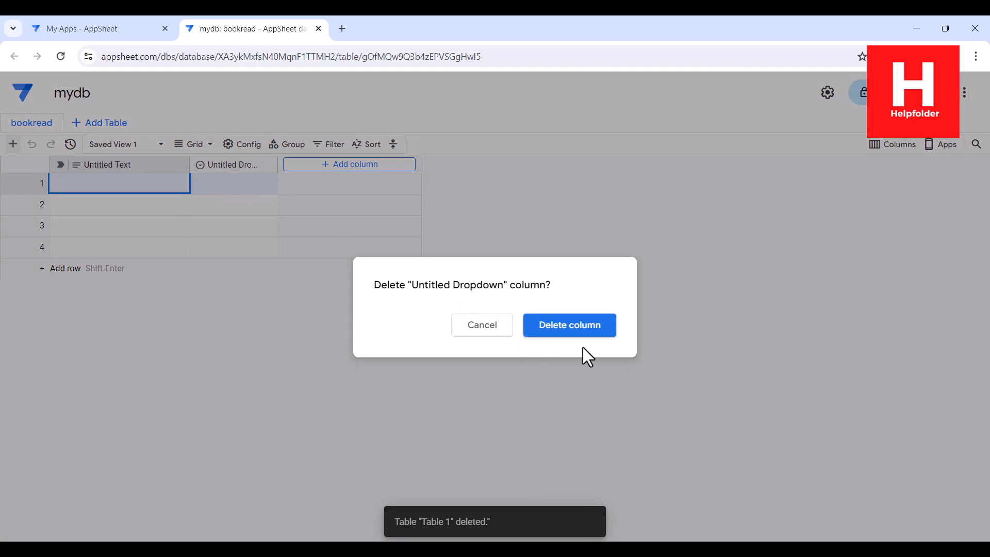
{"action": "left_click", "coordinate": [573, 330]}
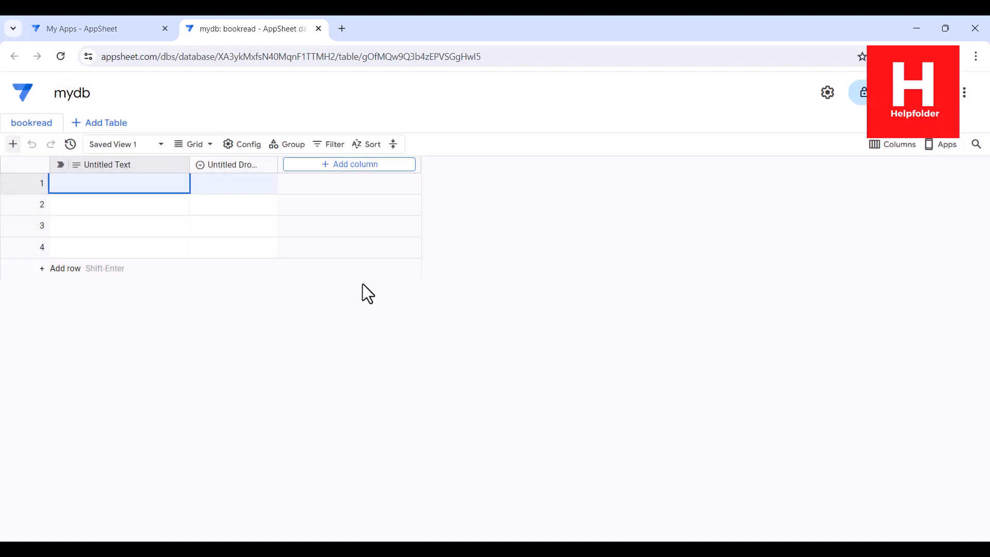
- Add a column named No with the type Number to the bookread table
{"action": "left_click", "coordinate": [236, 166]}
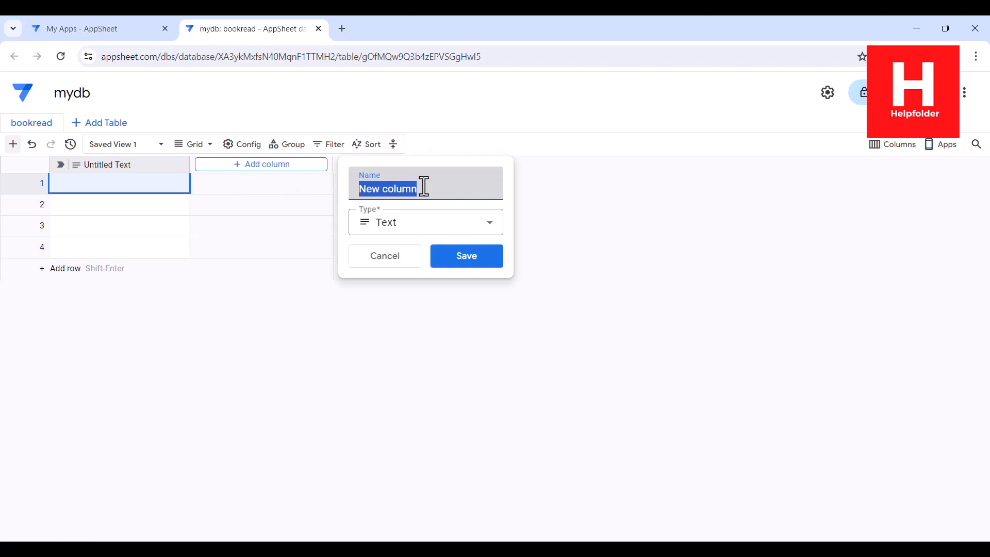
{"action": "type", "text": "No"}
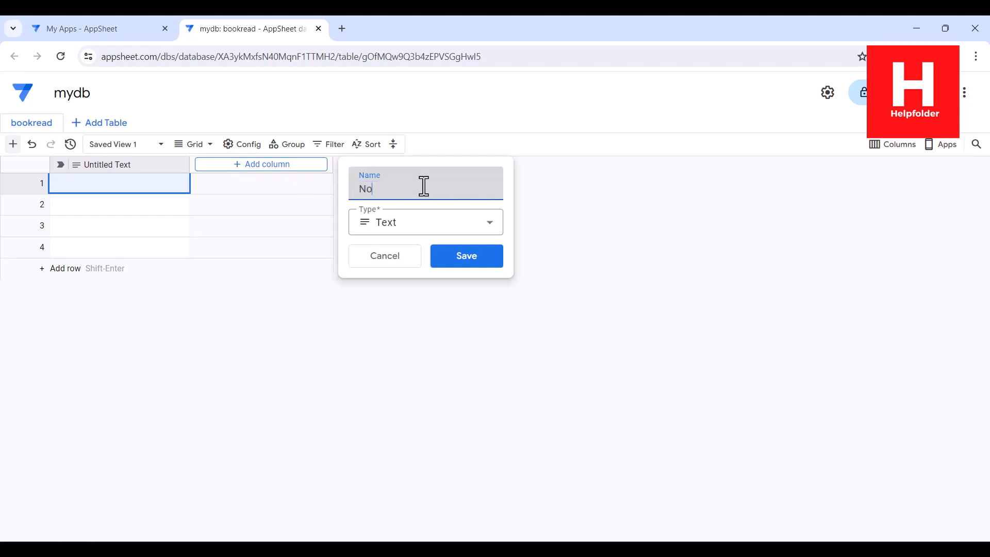
{"action": "left_click", "coordinate": [437, 228]}
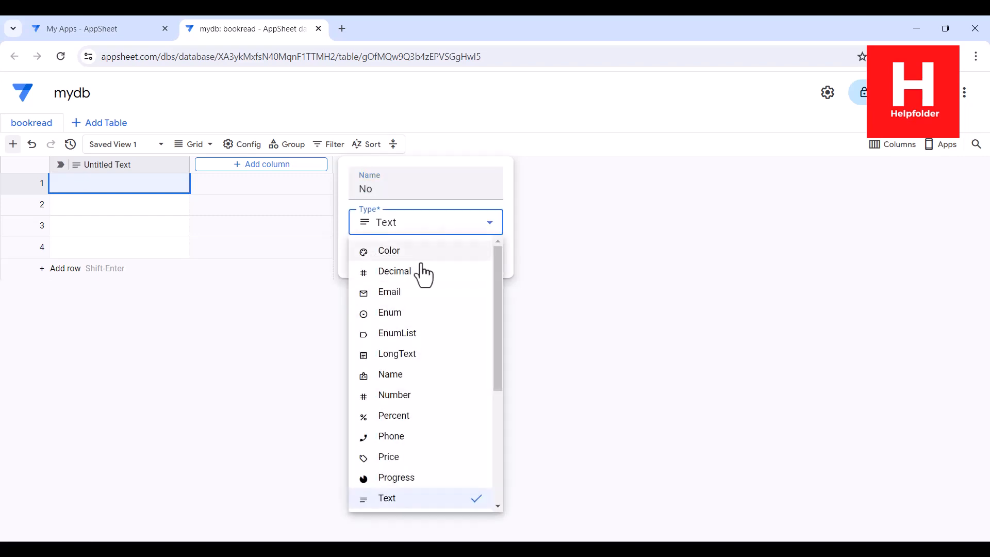
{"action": "left_click", "coordinate": [406, 395]}
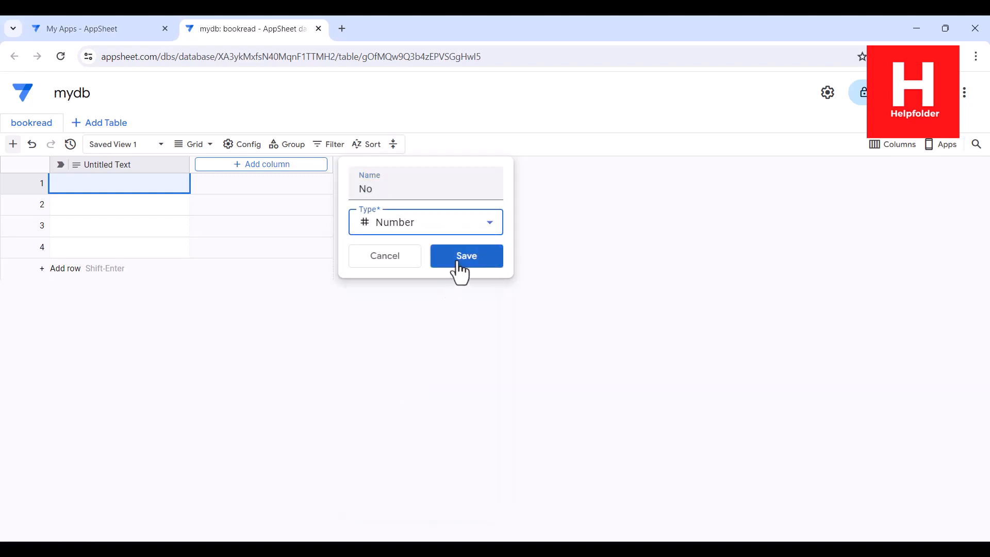
{"action": "left_click", "coordinate": [459, 268]}
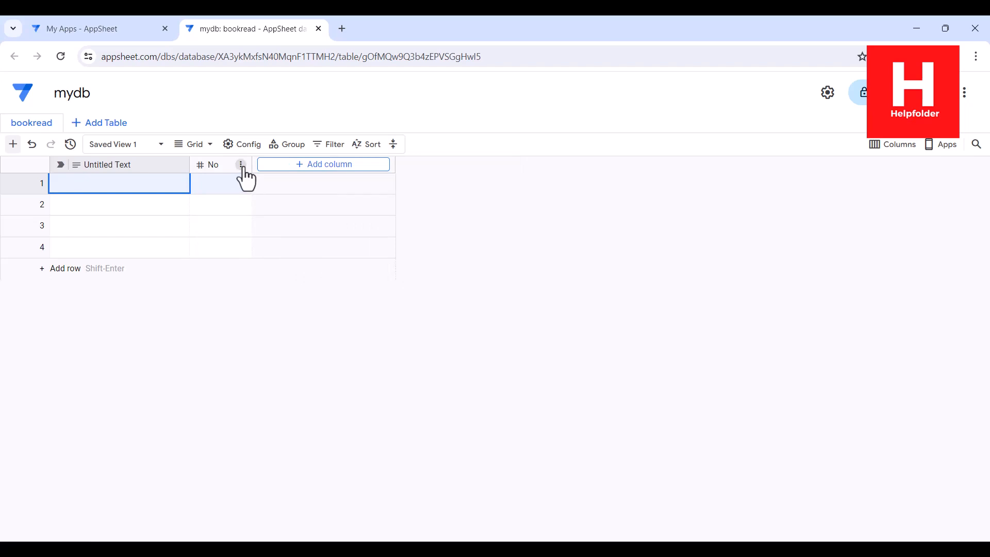
- Use the No column as the table's label and delete the Untitled Text column
{"action": "left_click", "coordinate": [240, 165]}
{"action": "left_click", "coordinate": [241, 269]}
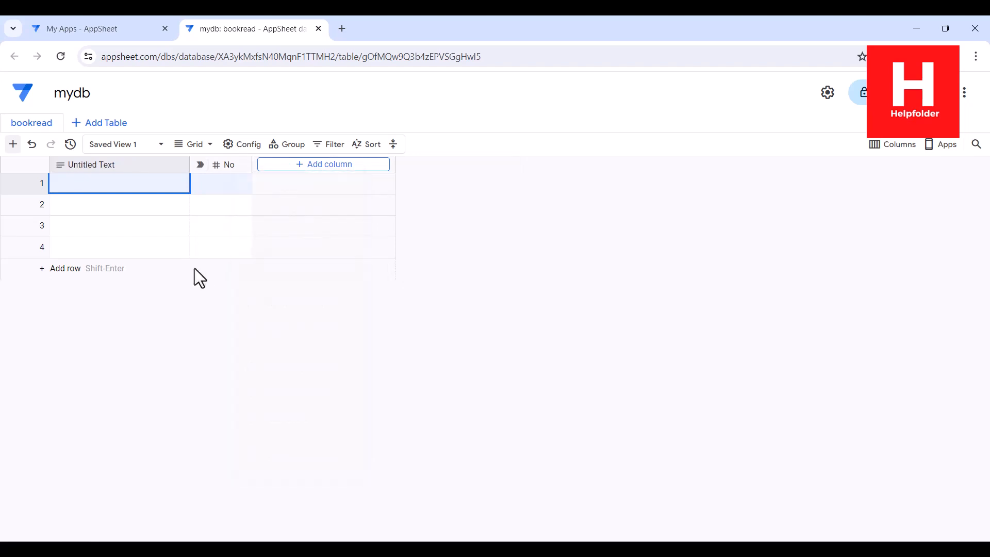
{"action": "left_click", "coordinate": [178, 165]}
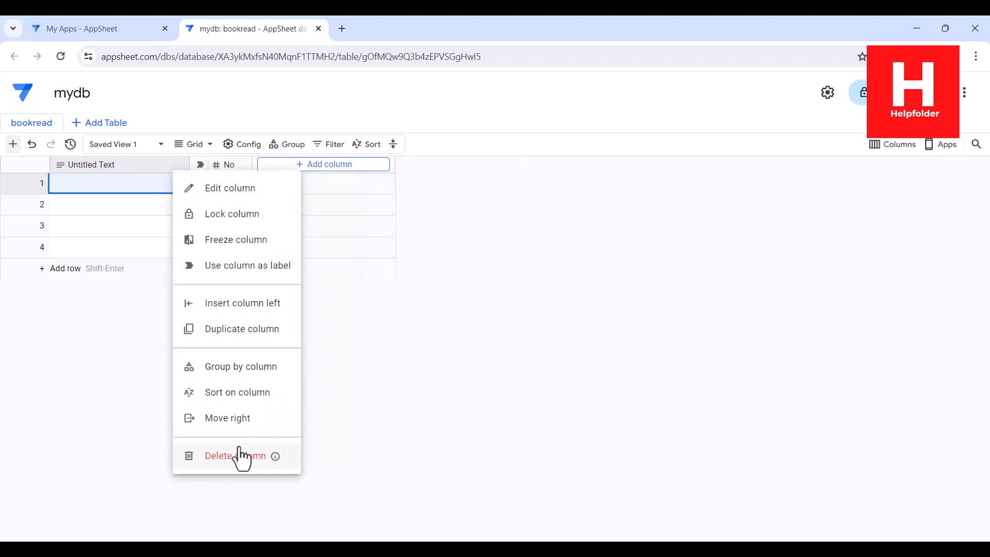
{"action": "left_click", "coordinate": [240, 456]}
{"action": "left_click", "coordinate": [587, 328]}
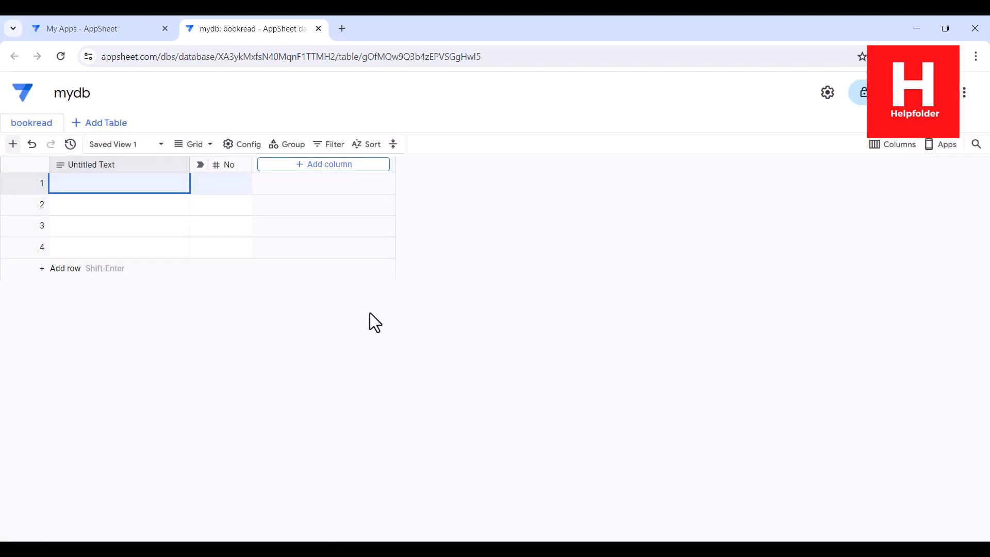
- Add a Text column named Name of Book to the bookread table
{"action": "left_click", "coordinate": [192, 166]}
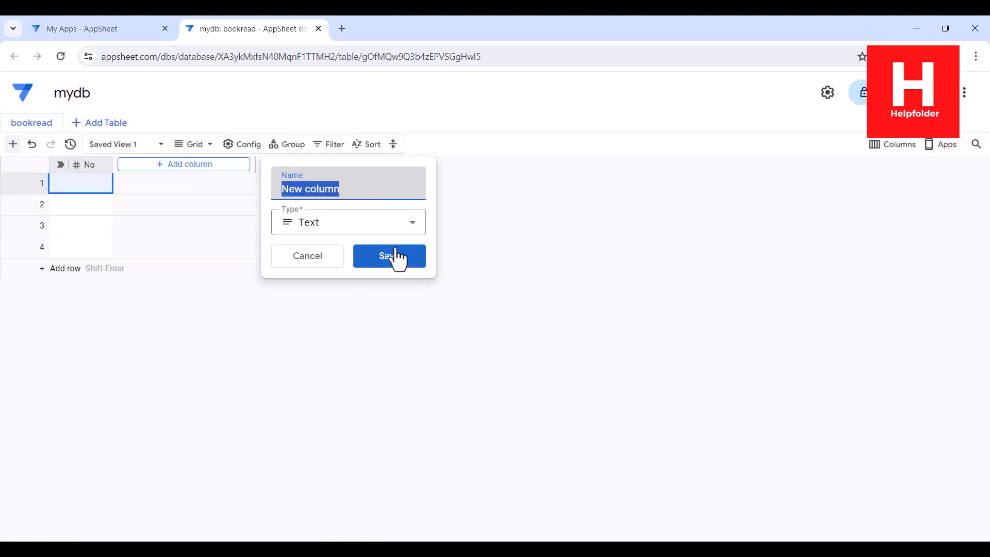
{"action": "type", "text": "Name"}
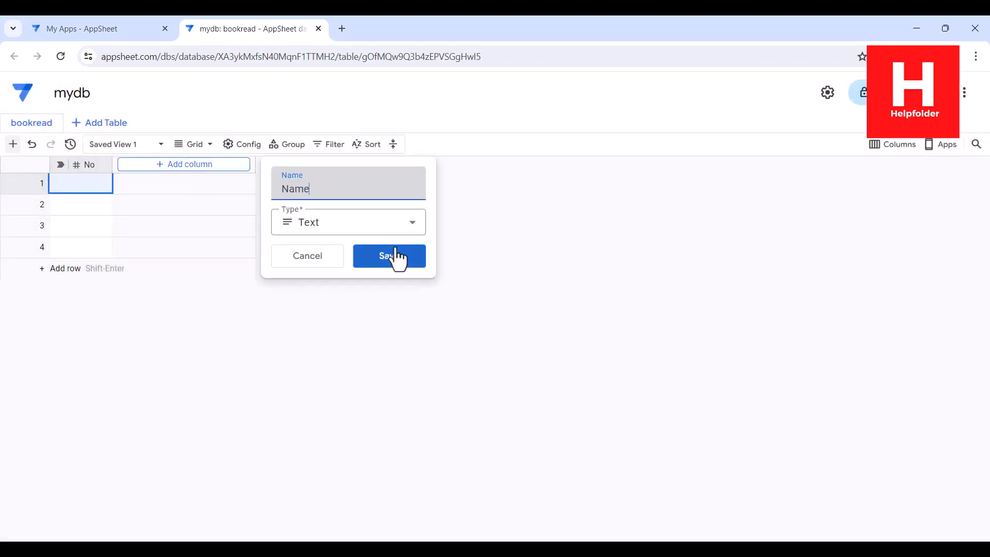
{"action": "type", "text": " of Book"}
{"action": "left_click", "coordinate": [398, 260]}
- Set up another new column named Status with the type Enum and the item type Dropdown
{"action": "left_click", "coordinate": [330, 165]}
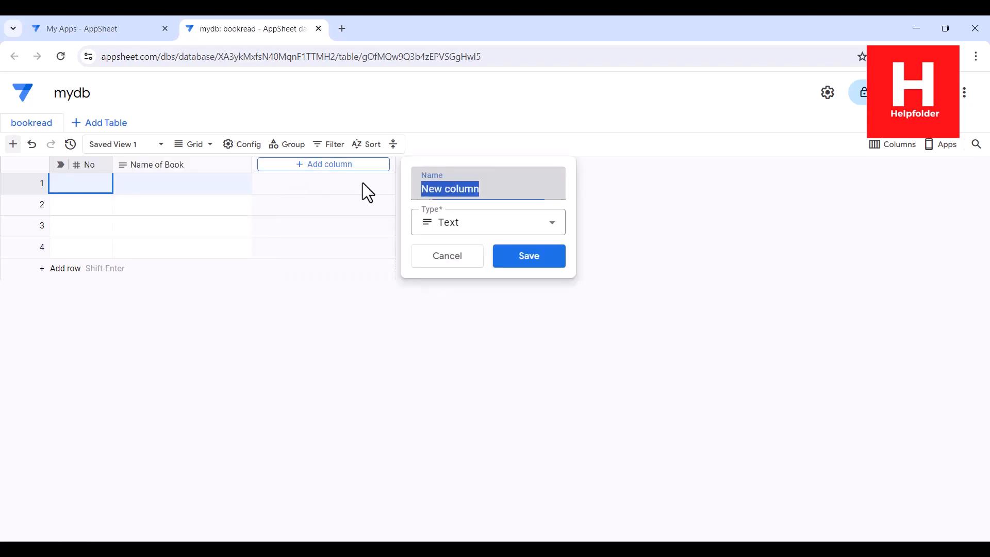
{"action": "type", "text": "Status"}
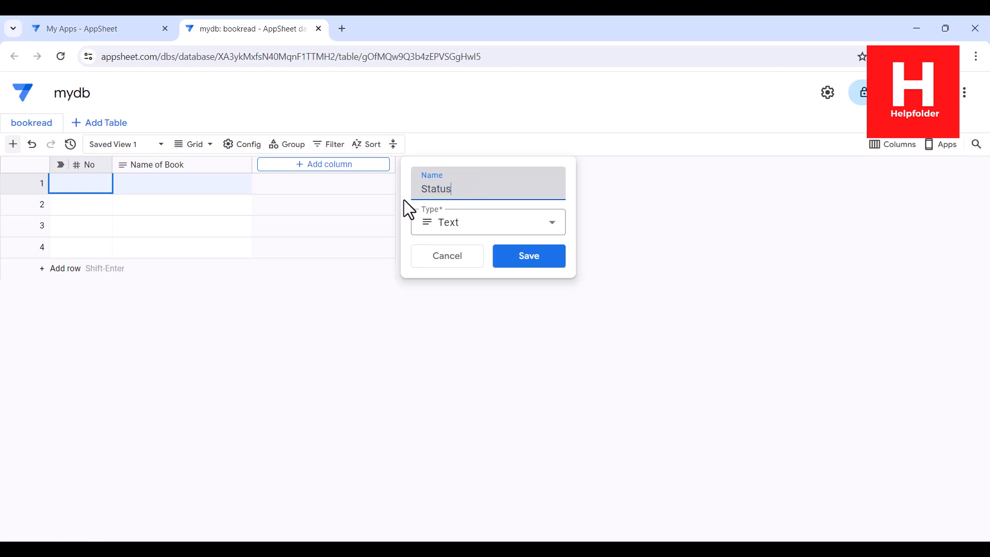
{"action": "left_click", "coordinate": [431, 221]}
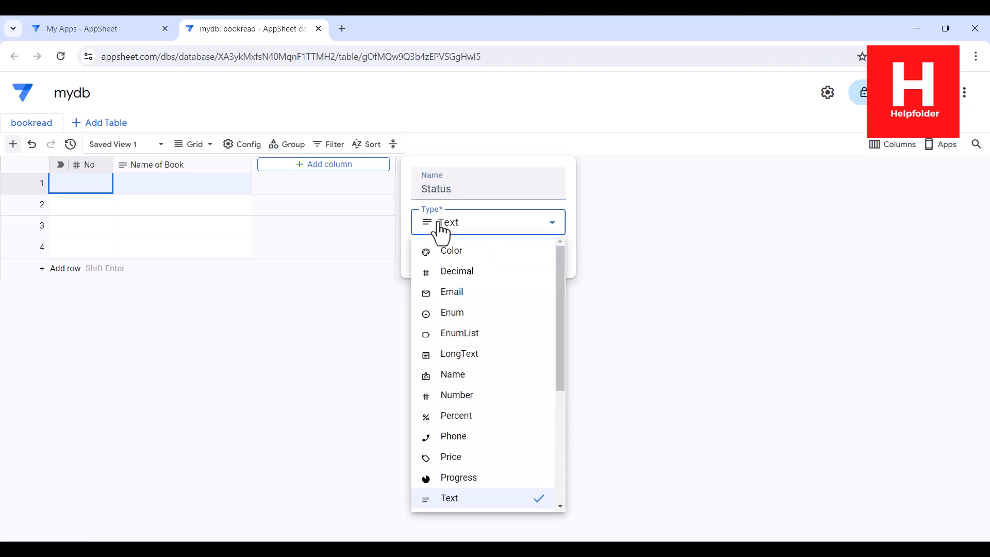
{"action": "left_click", "coordinate": [469, 318]}
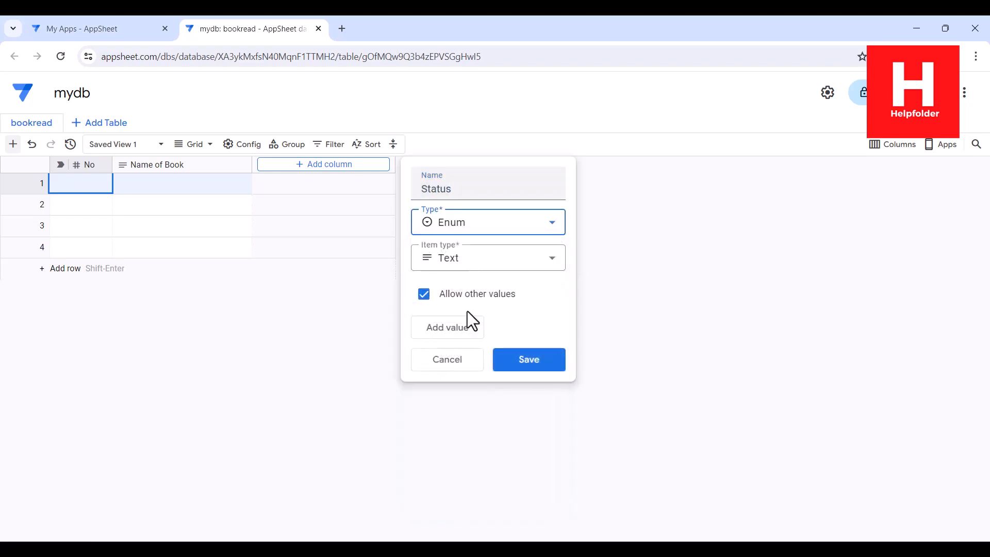
{"action": "left_click", "coordinate": [465, 269]}
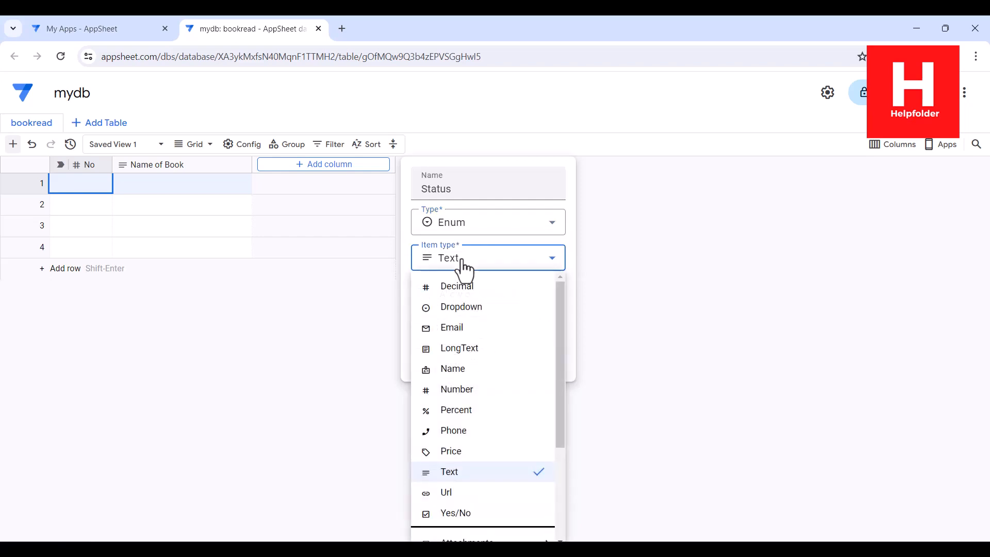
{"action": "left_click", "coordinate": [467, 311]}
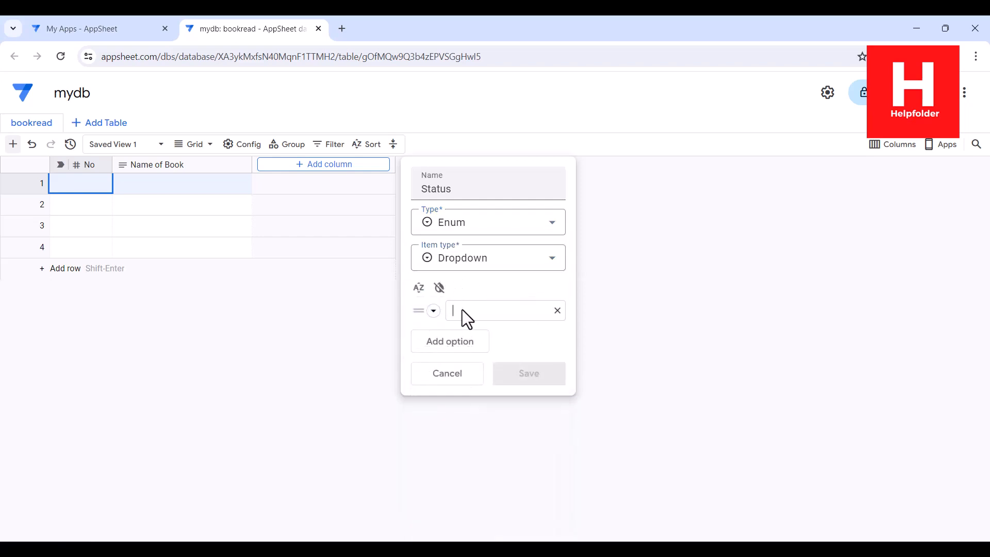
- Give the Status column the options Reading, To Read, Completed and Pending, and save the column
{"action": "type", "text": "Reading"}
{"action": "left_click", "coordinate": [436, 348]}
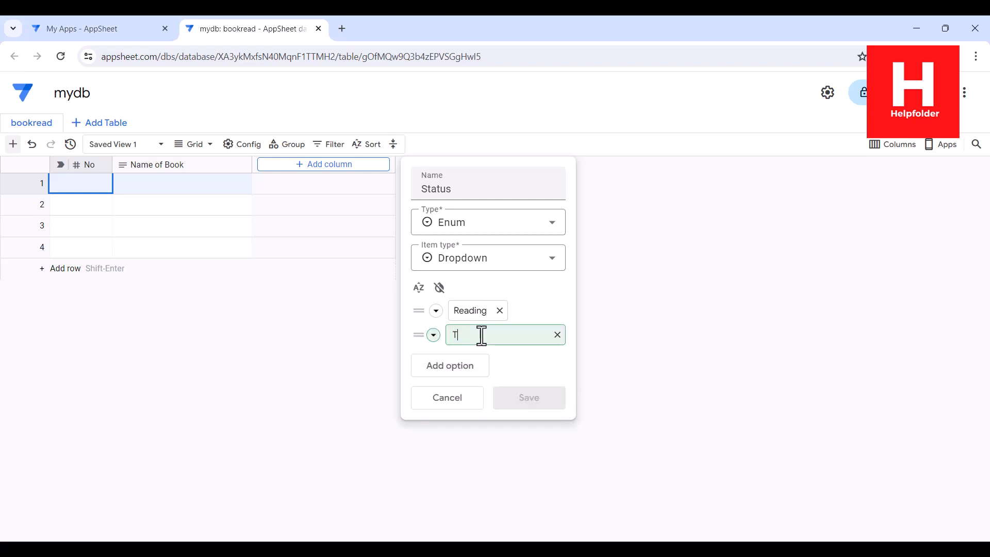
{"action": "type", "text": "To Read"}
{"action": "left_click", "coordinate": [488, 363]}
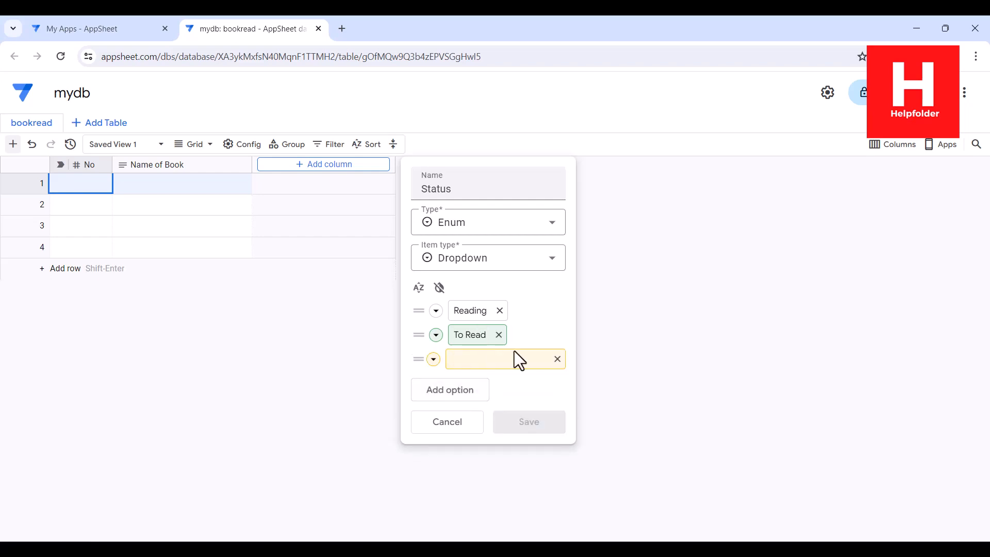
{"action": "type", "text": "Completed"}
{"action": "left_click", "coordinate": [469, 396]}
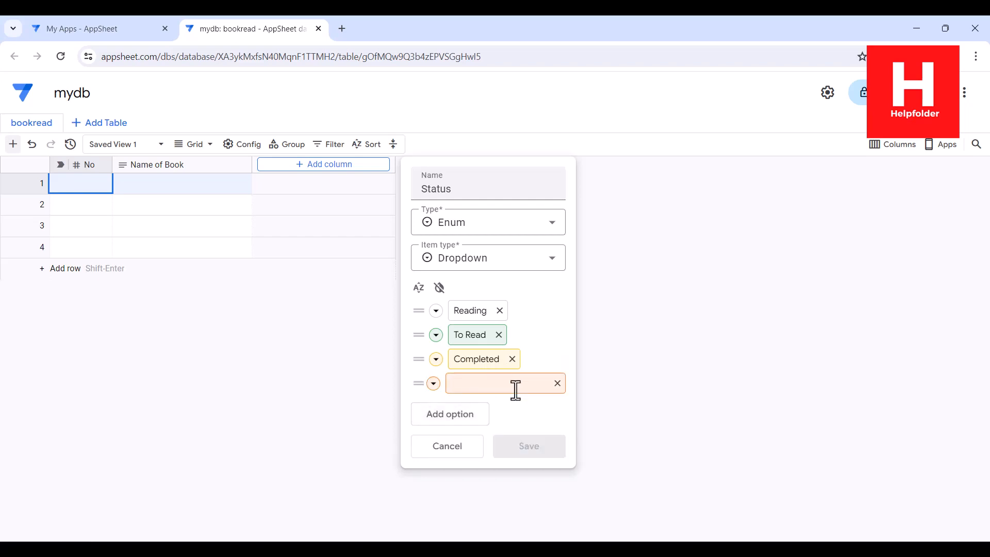
{"action": "type", "text": "Pending"}
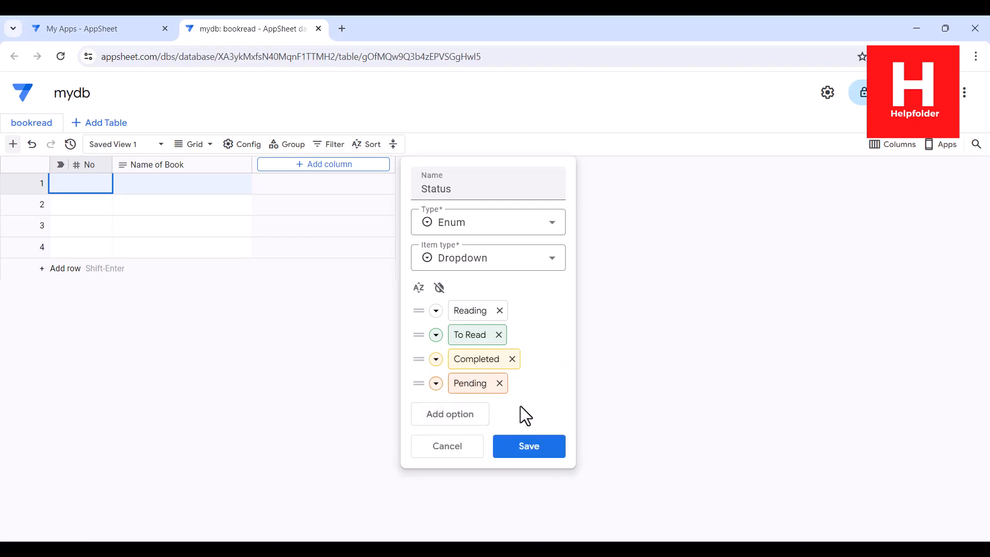
{"action": "left_click", "coordinate": [524, 447]}
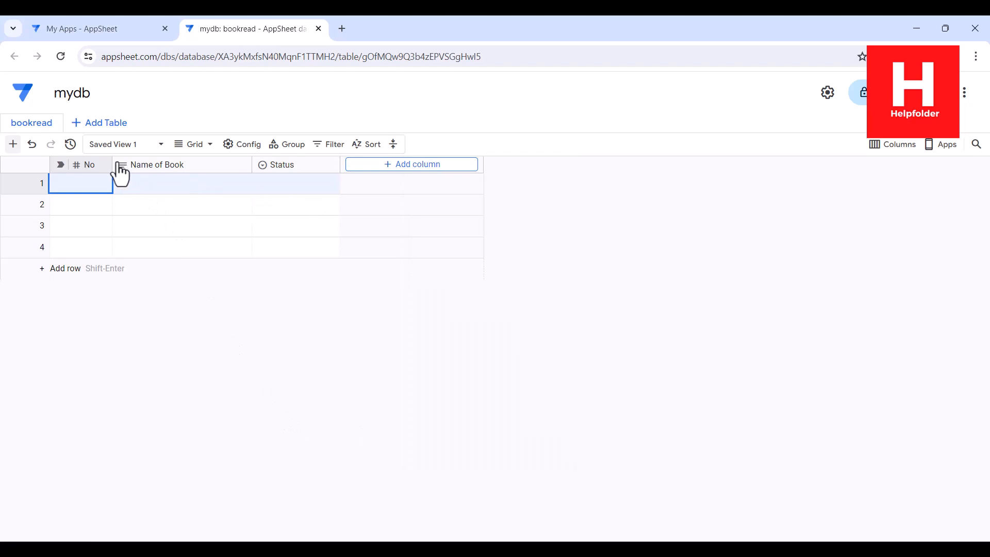
- Add a Date column named Date Started to the bookread table and save it
{"action": "left_click", "coordinate": [391, 168]}
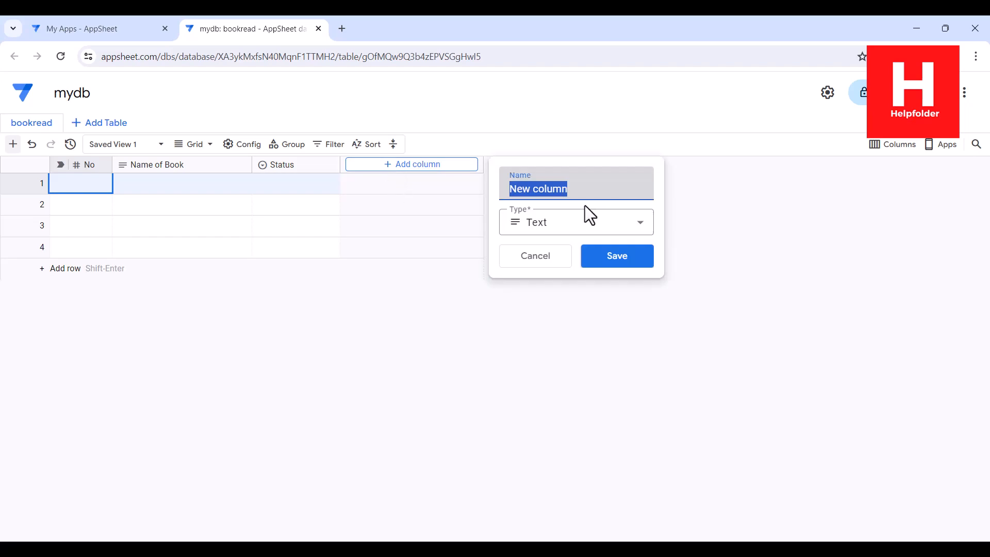
{"action": "type", "text": "Date Started"}
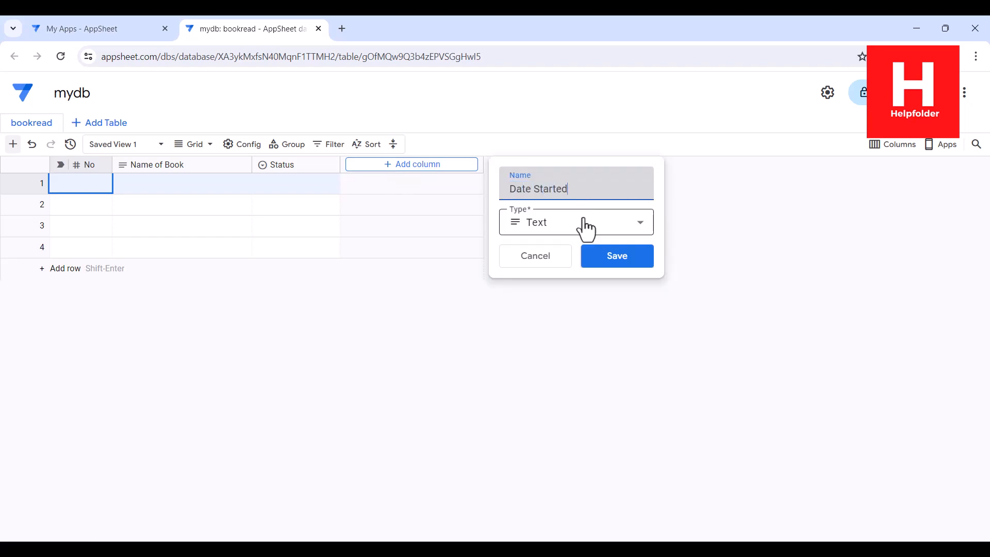
{"action": "left_click", "coordinate": [586, 225]}
{"action": "left_click_drag", "start_coordinate": [648, 350], "coordinate": [660, 484]}
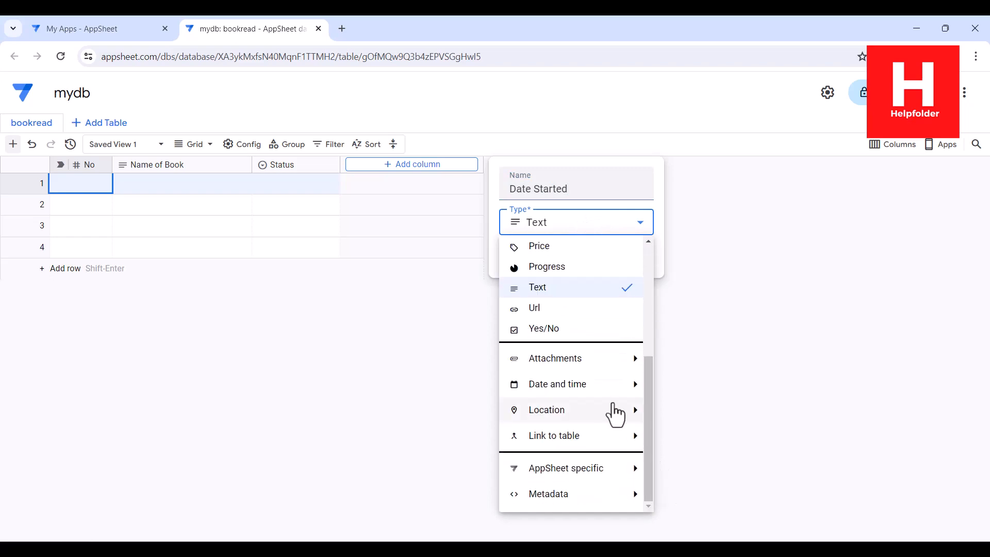
{"action": "mouse_move", "coordinate": [610, 395]}
{"action": "left_click", "coordinate": [674, 392]}
{"action": "left_click", "coordinate": [616, 264]}
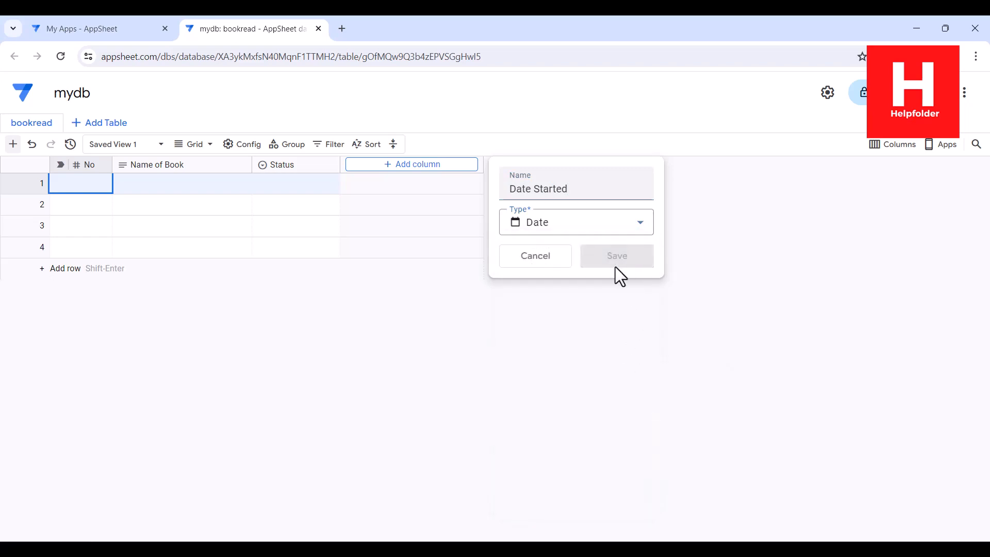
- Add another Date column named Finished Book to the bookread table and save it
{"action": "left_click", "coordinate": [508, 166]}
{"action": "type", "text": "F"}
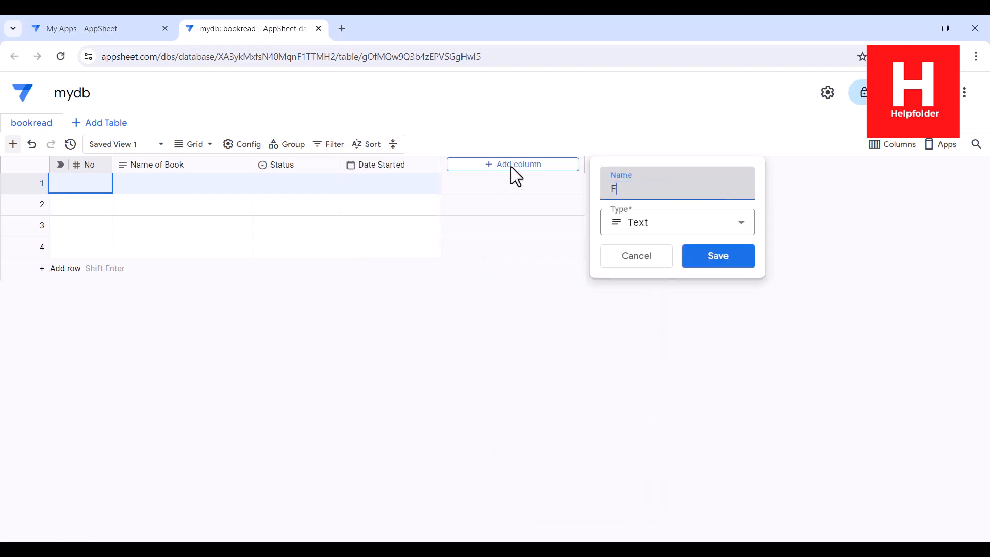
{"action": "type", "text": "inished Book"}
{"action": "left_click", "coordinate": [648, 230]}
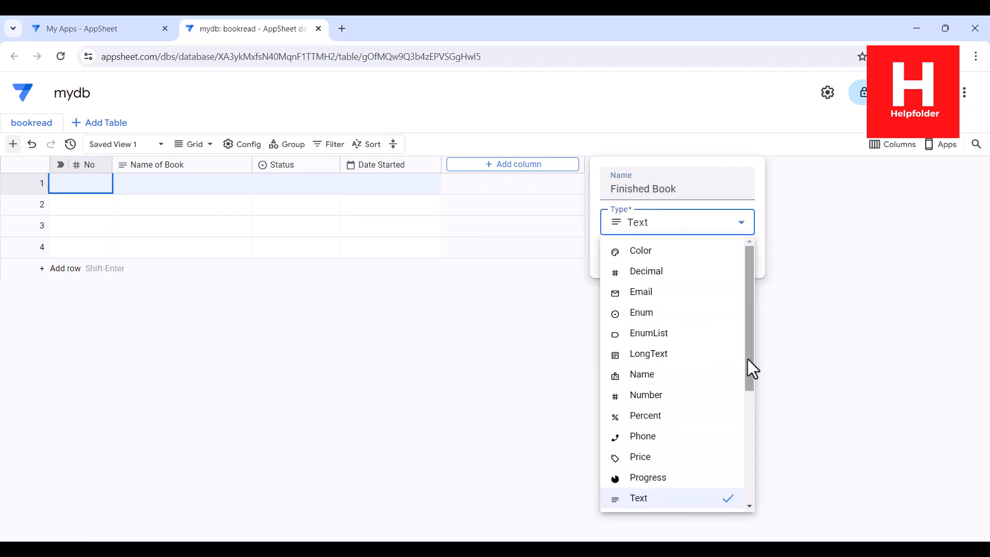
{"action": "left_click_drag", "start_coordinate": [748, 359], "coordinate": [757, 482]}
{"action": "mouse_move", "coordinate": [688, 397]}
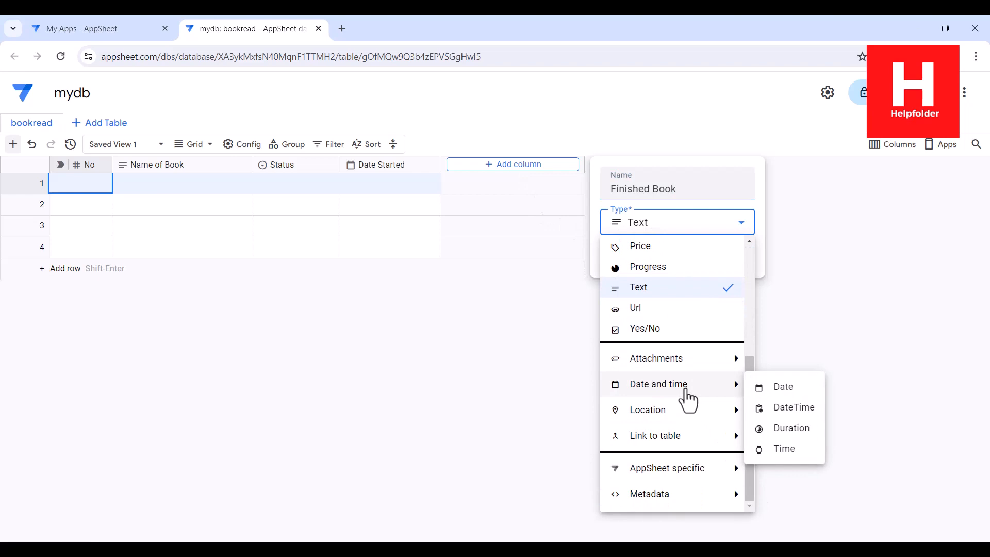
{"action": "left_click", "coordinate": [776, 387]}
{"action": "left_click", "coordinate": [727, 255]}
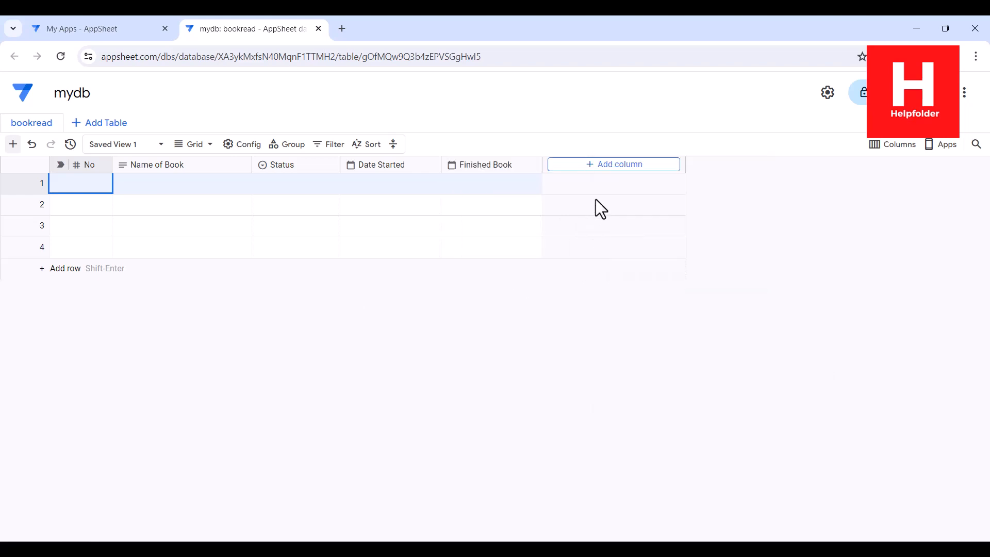
- Add a Text column named Notes to the bookread table
{"action": "left_click", "coordinate": [606, 164]}
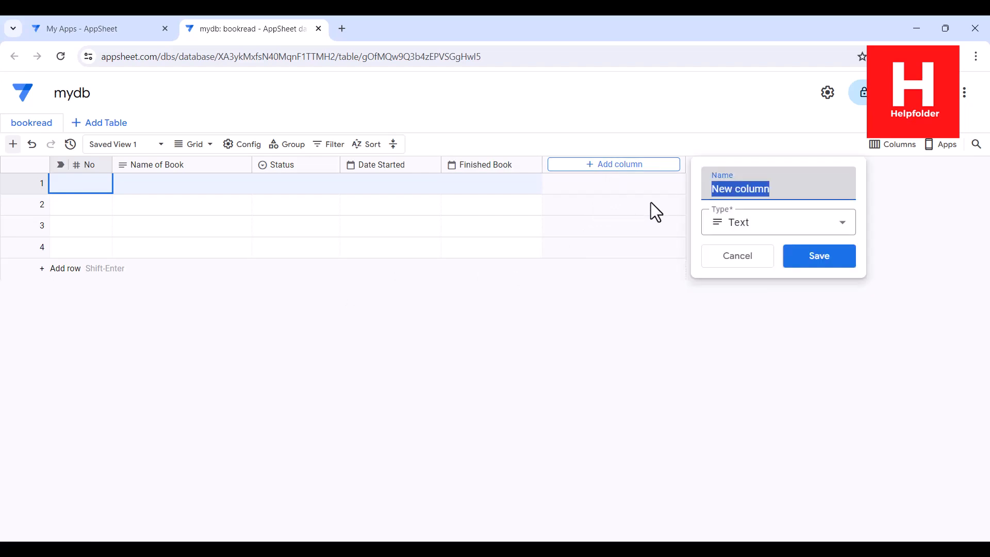
{"action": "type", "text": "Notes"}
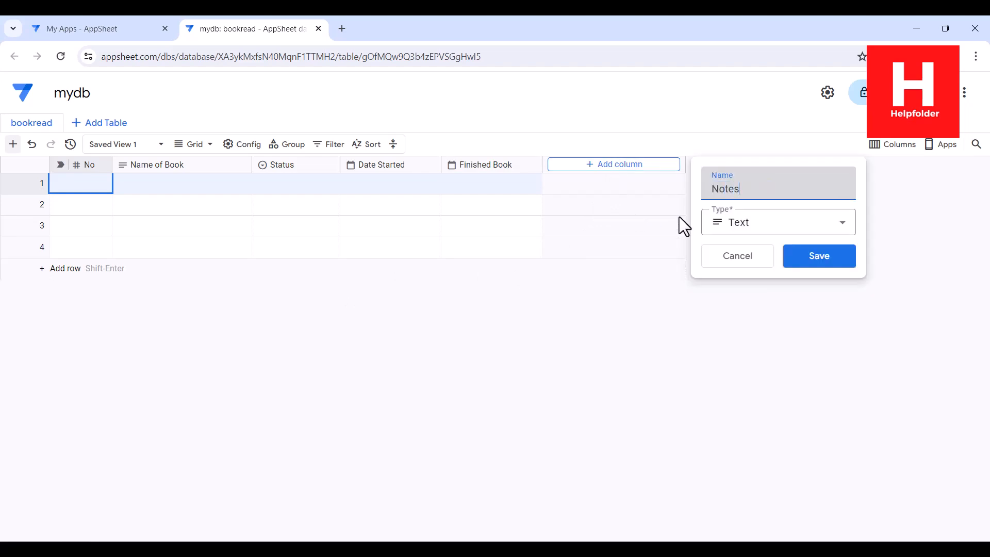
{"action": "left_click", "coordinate": [826, 259]}
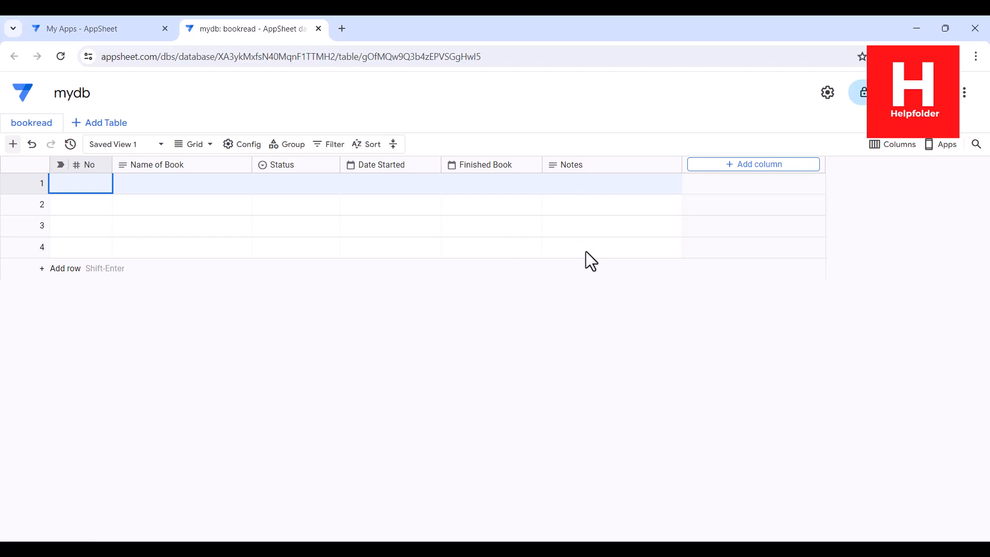
- Start a new blank app named Book Read Tracker in the Education & Training category and proceed to choosing its data
{"action": "left_click", "coordinate": [105, 29]}
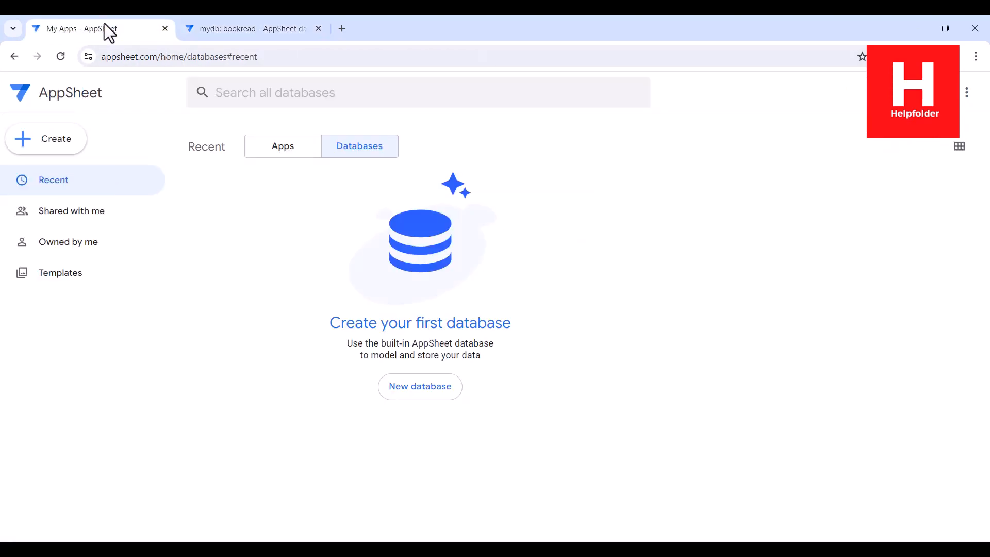
{"action": "left_click", "coordinate": [70, 150]}
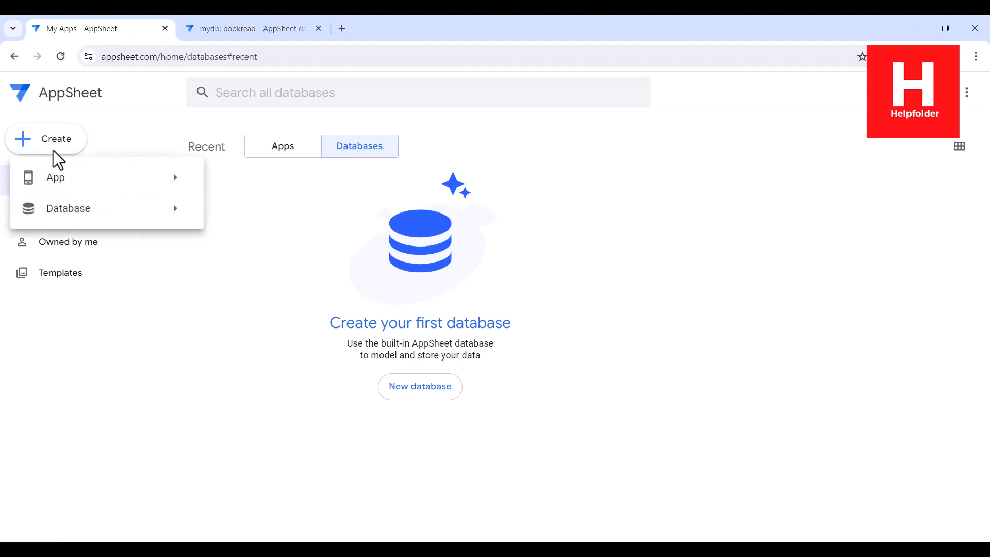
{"action": "mouse_move", "coordinate": [107, 183]}
{"action": "left_click", "coordinate": [284, 181]}
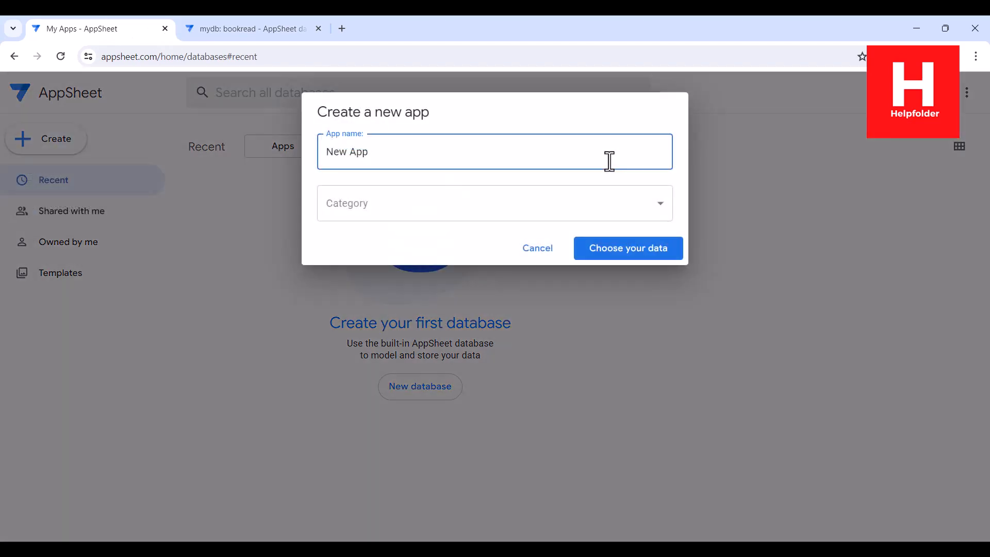
{"action": "left_click_drag", "start_coordinate": [389, 156], "coordinate": [265, 141]}
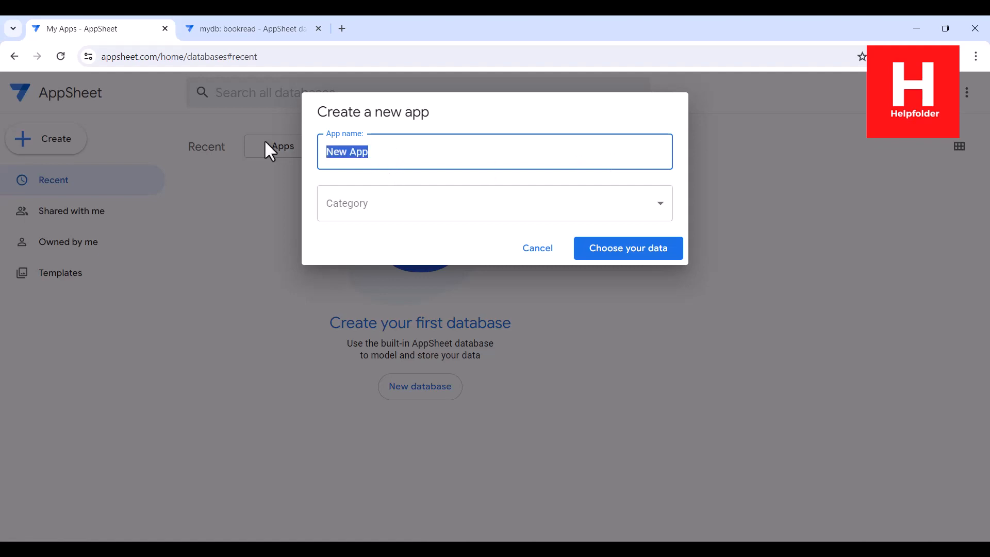
{"action": "type", "text": "Book"}
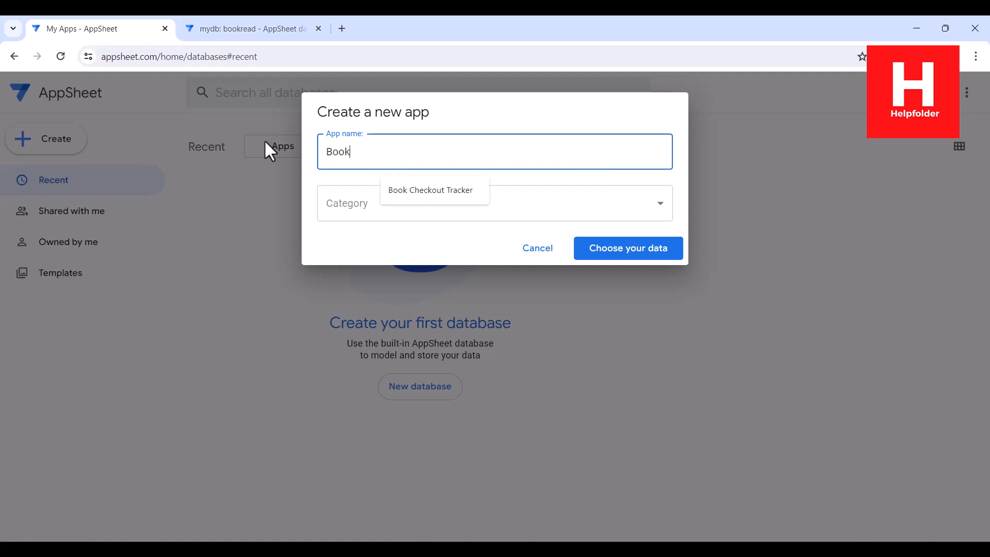
{"action": "type", "text": " Read Tracker"}
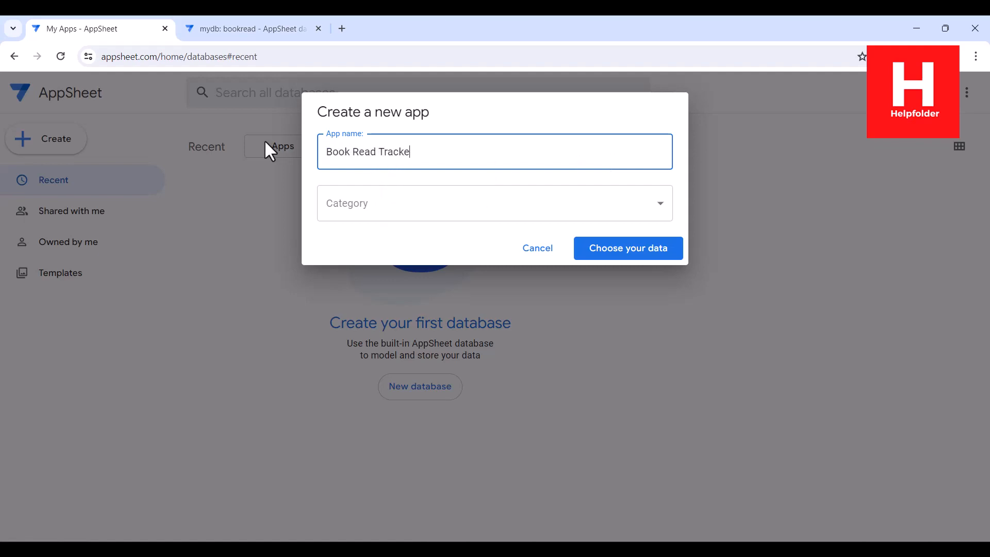
{"action": "left_click", "coordinate": [369, 208]}
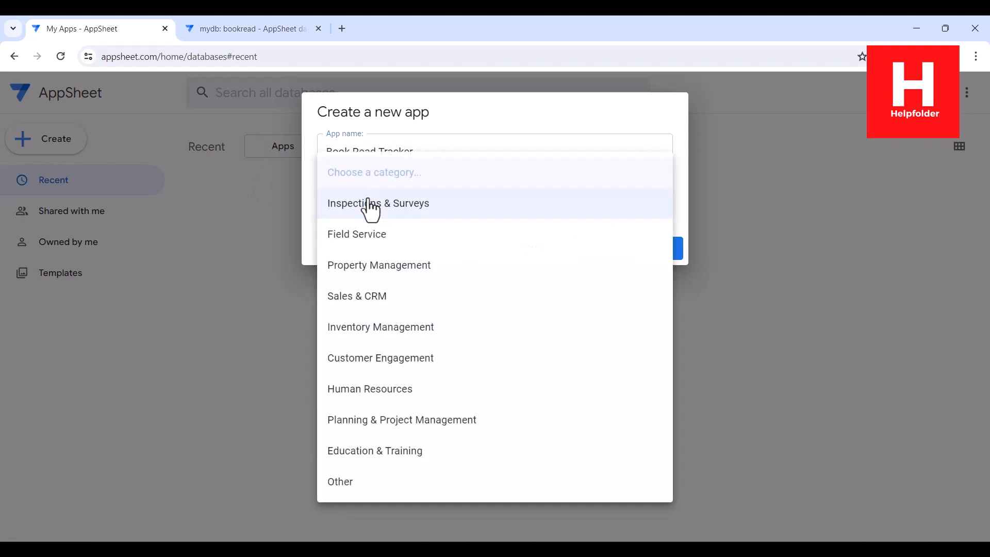
{"action": "left_click", "coordinate": [412, 458]}
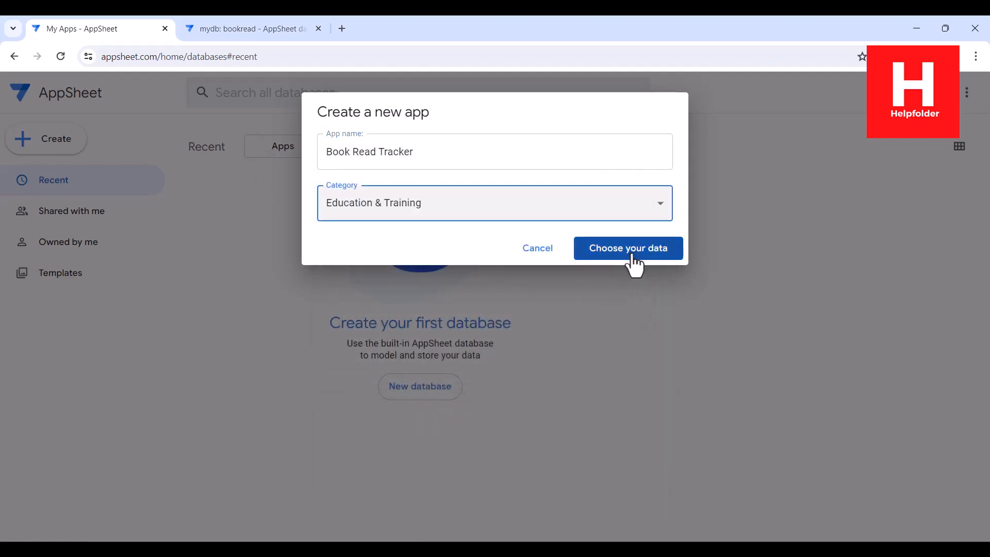
{"action": "left_click", "coordinate": [634, 252]}
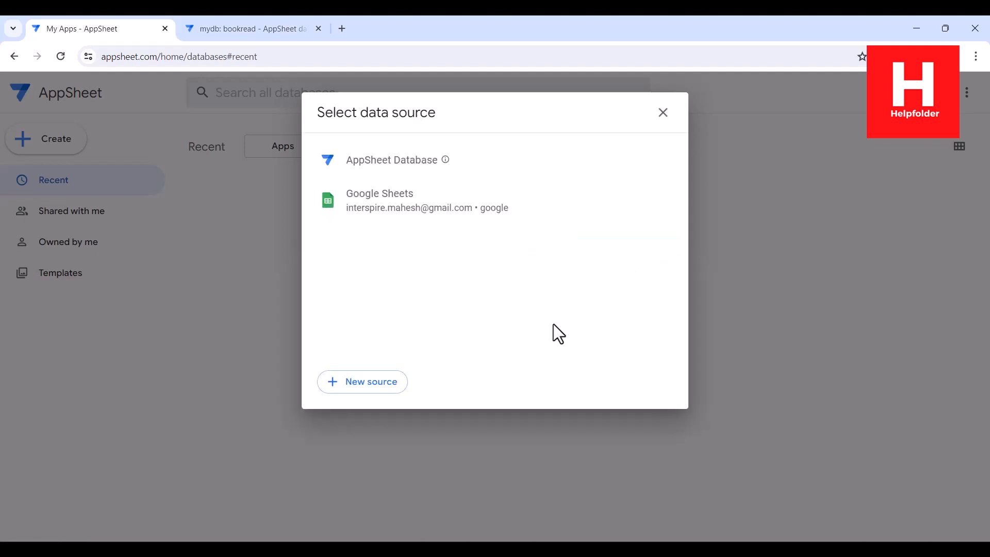
- Create the app from the bookread table of the AppSheet database mydb and dismiss the introduction dialog
{"action": "left_click", "coordinate": [203, 21]}
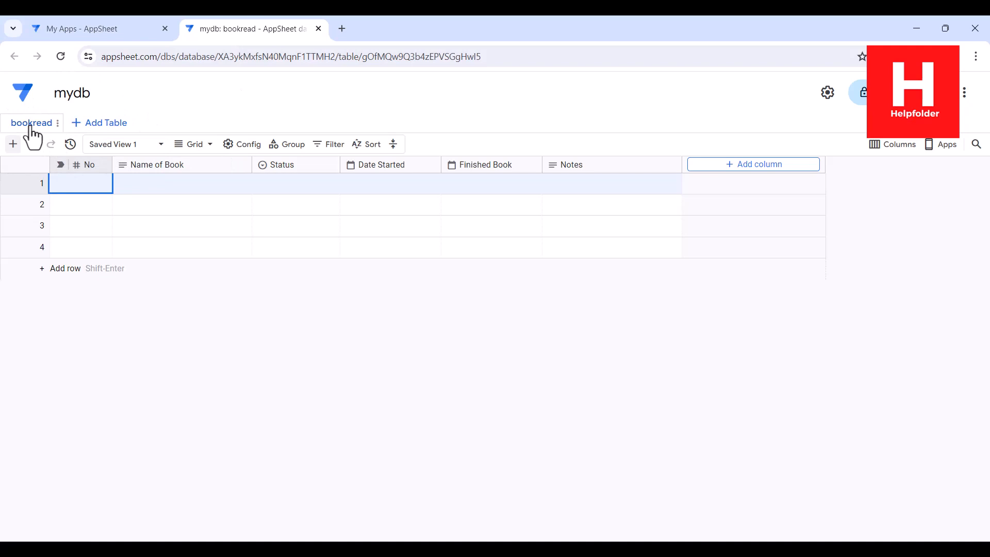
{"action": "left_click", "coordinate": [97, 32]}
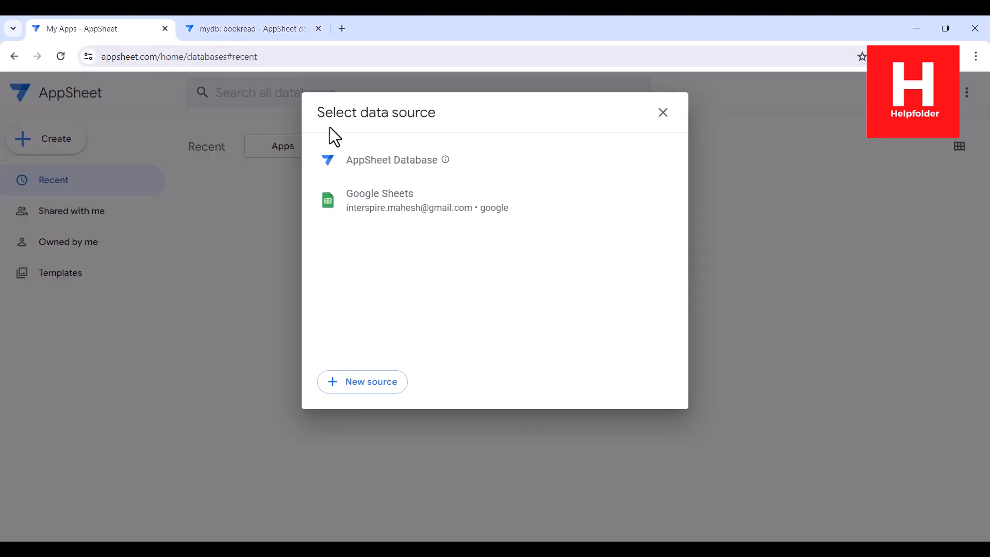
{"action": "left_click", "coordinate": [402, 171]}
{"action": "left_click", "coordinate": [375, 176]}
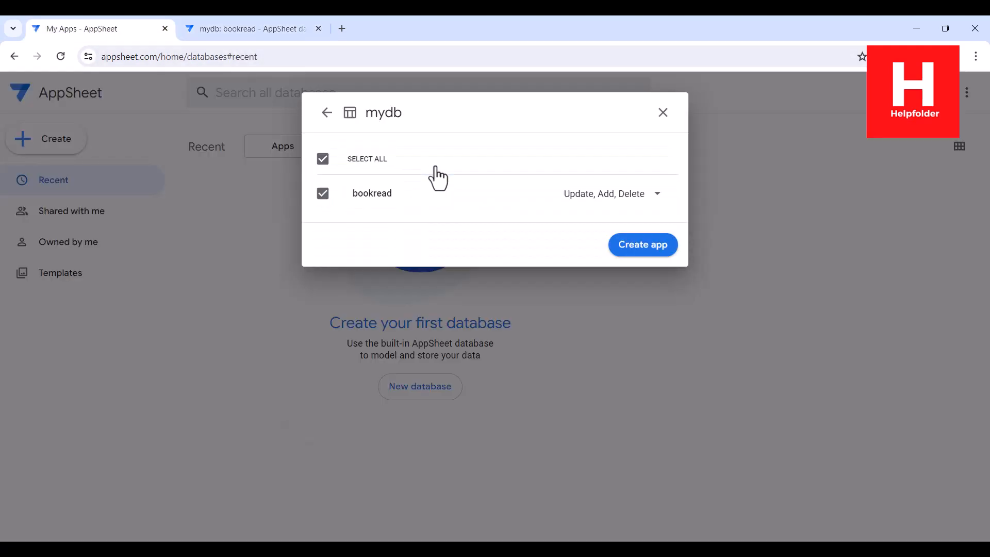
{"action": "left_click", "coordinate": [630, 250]}
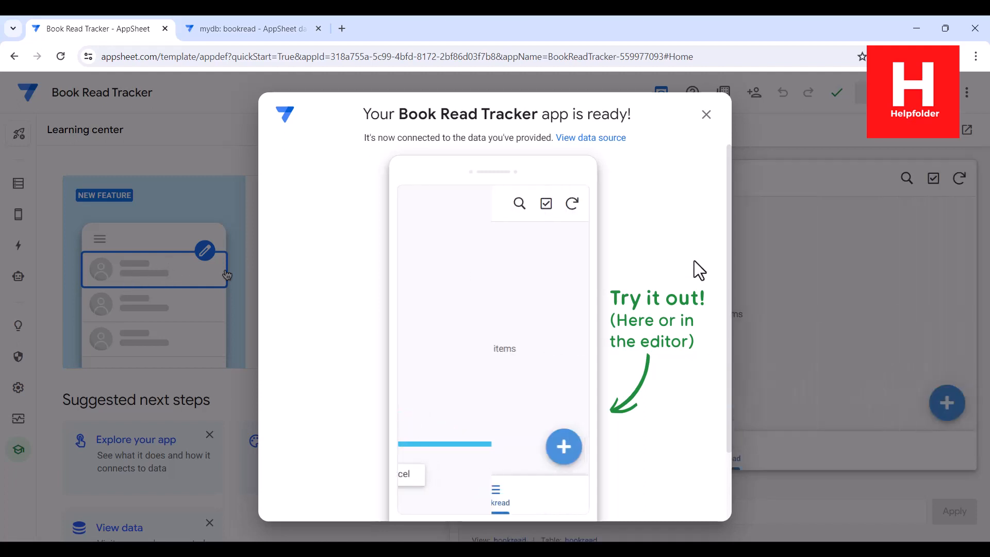
{"action": "left_click", "coordinate": [707, 115]}
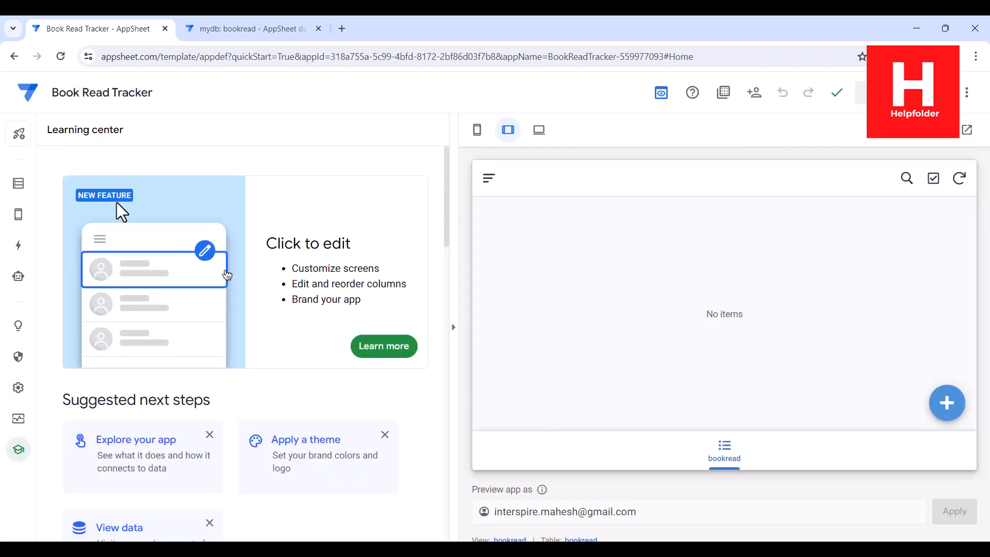
- Set the bookread view to the table type and rename the view Book Read Tracker
{"action": "mouse_move", "coordinate": [18, 215]}
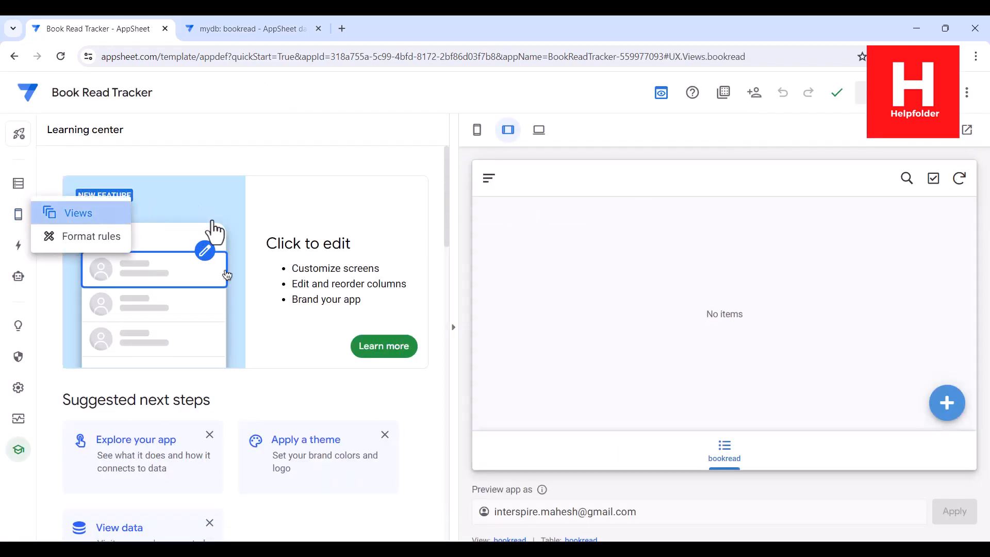
{"action": "left_click", "coordinate": [69, 216]}
{"action": "left_click", "coordinate": [360, 381]}
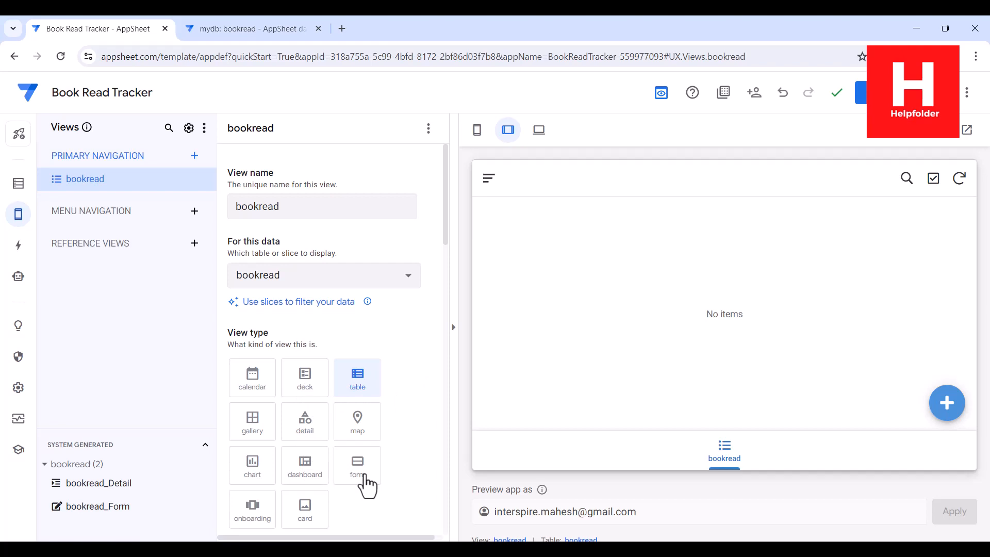
{"action": "double_click", "coordinate": [289, 205]}
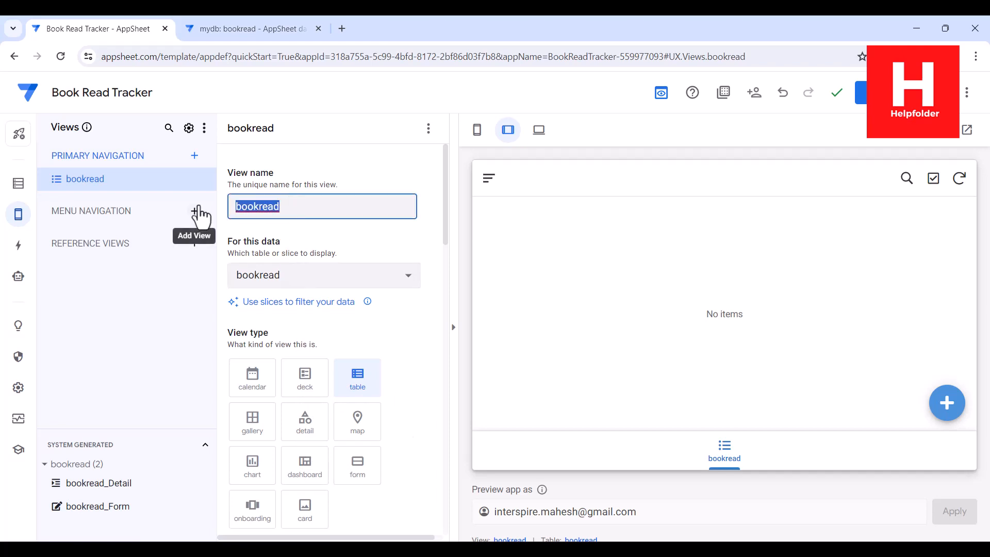
{"action": "type", "text": "Book Red"}
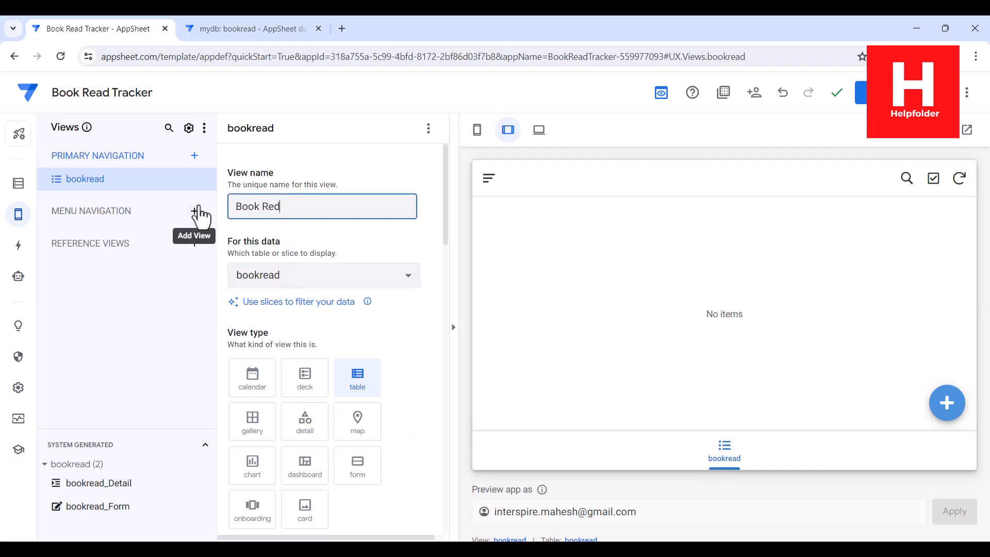
{"action": "key", "text": "BackSpace"}
{"action": "type", "text": "ad Tracker"}
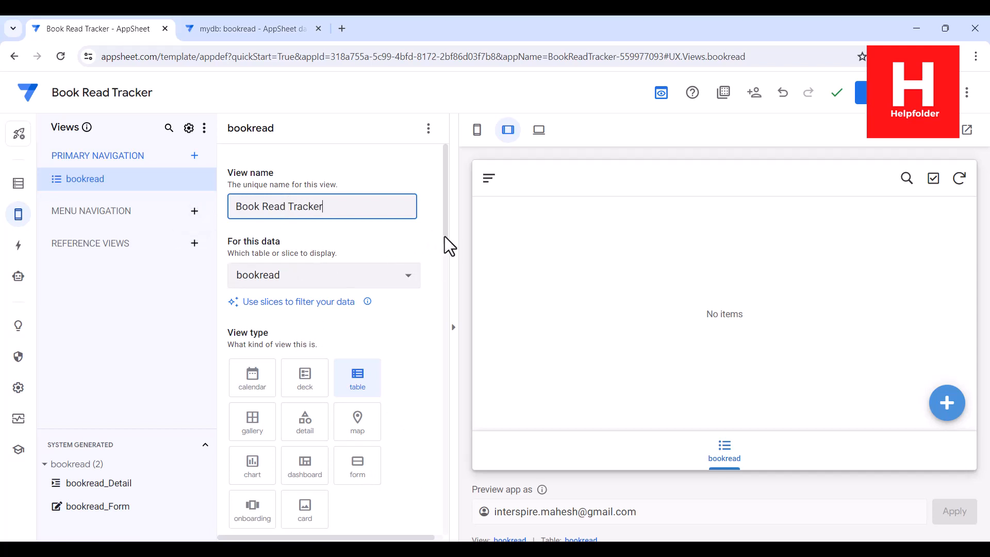
- Sort the Book Read Tracker view by the No column and group its rows by Status
{"action": "scroll", "coordinate": [445, 268], "scroll_direction": "down", "scroll_amount": 8}
{"action": "left_click", "coordinate": [320, 336]}
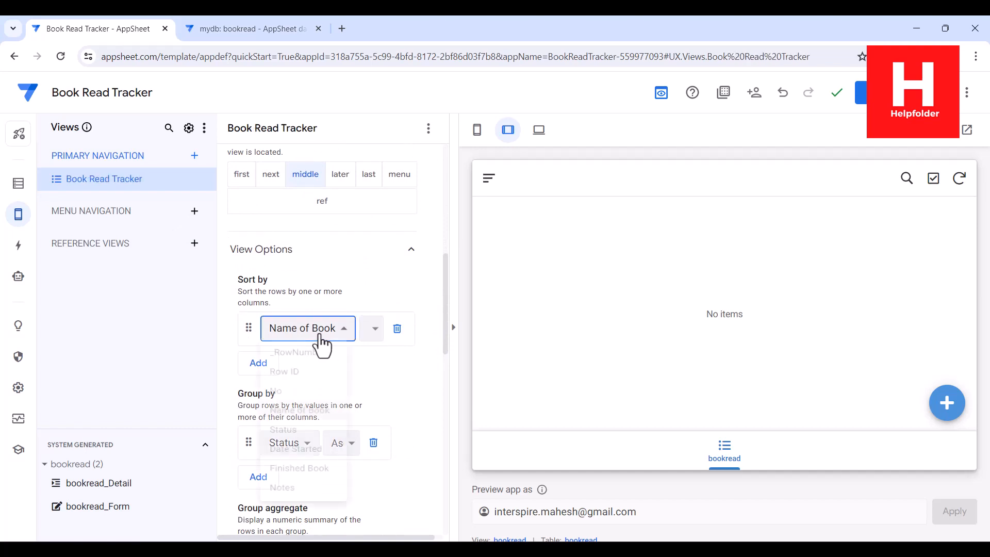
{"action": "left_click", "coordinate": [292, 399]}
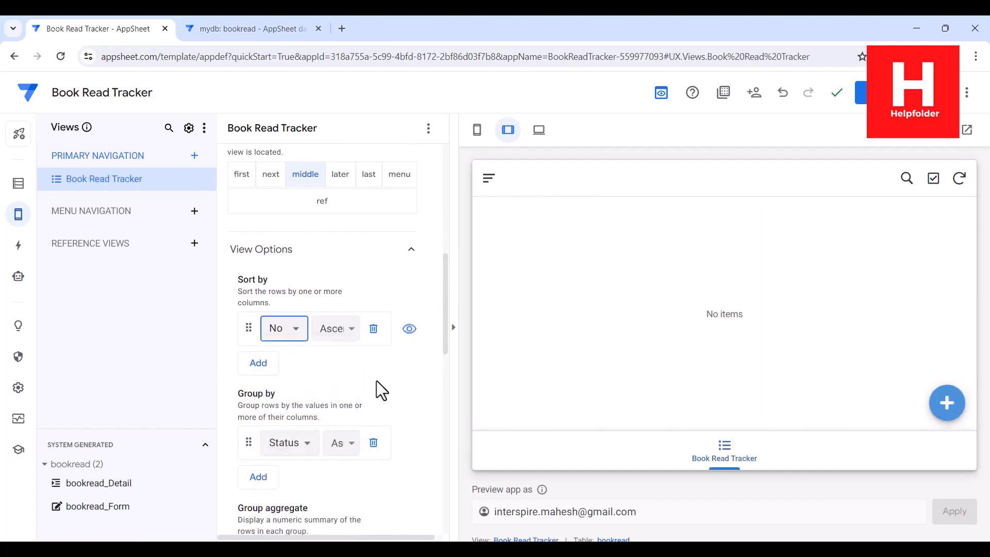
{"action": "scroll", "coordinate": [423, 382], "scroll_direction": "down", "scroll_amount": 4}
{"action": "left_click", "coordinate": [302, 250]}
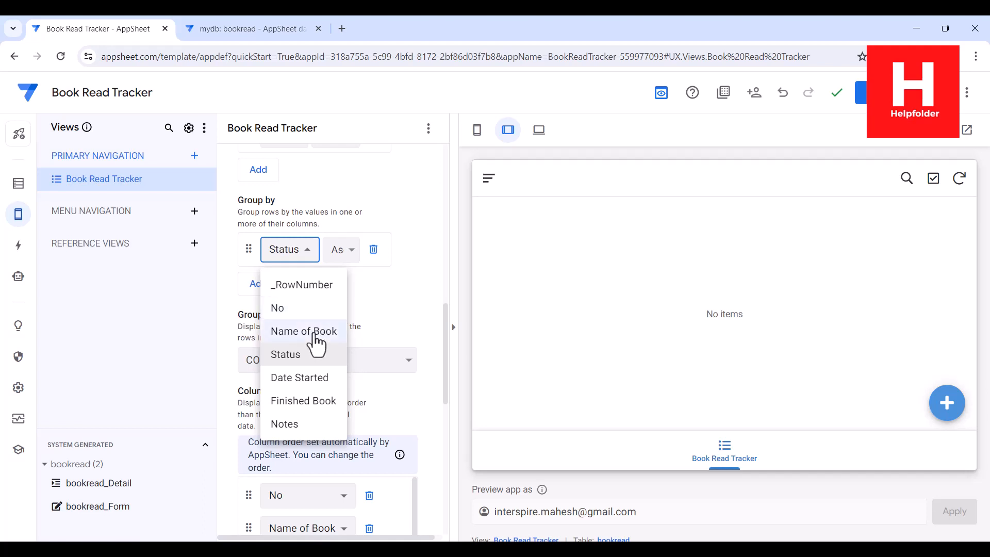
{"action": "left_click", "coordinate": [288, 354]}
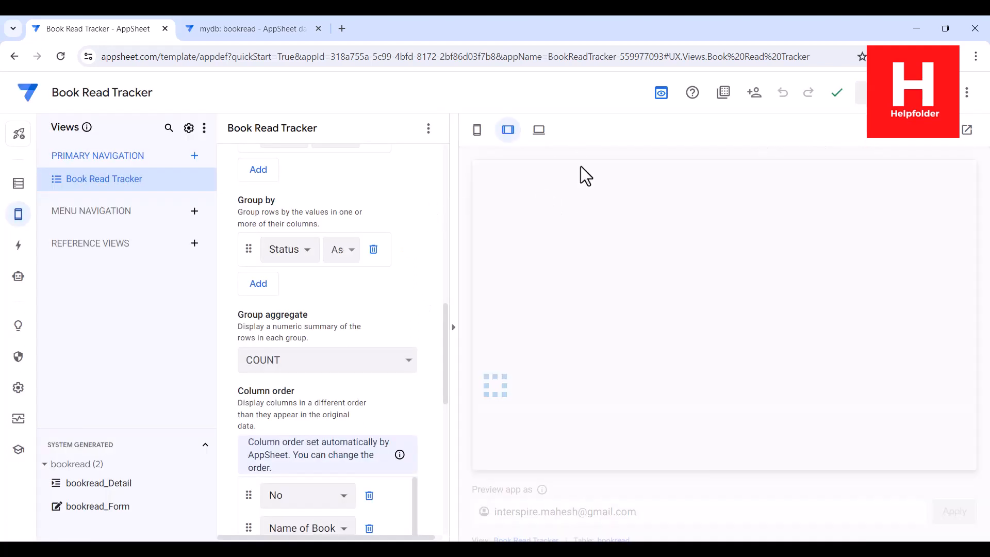
- Switch the app preview to the desktop layout and open it in a separate browser tab
{"action": "left_click", "coordinate": [536, 132]}
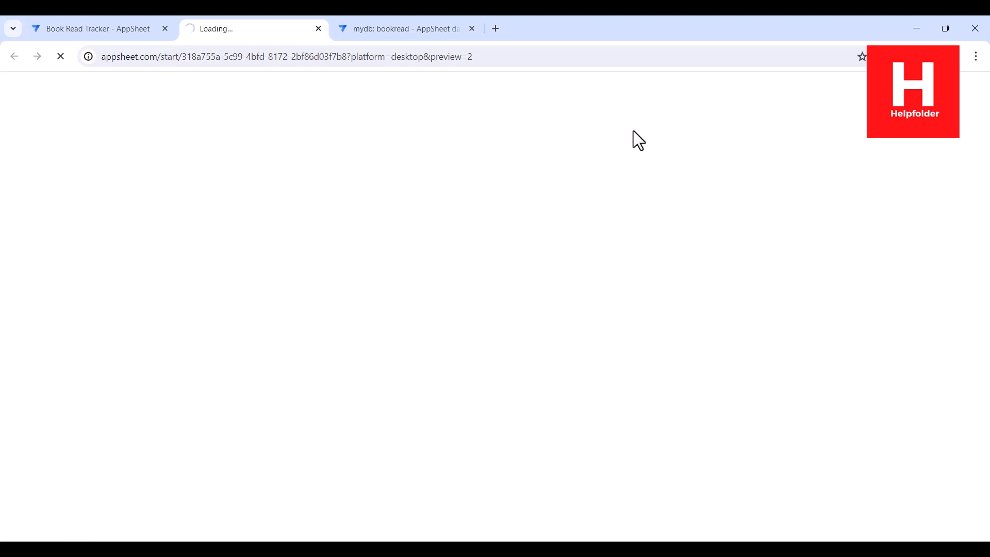
- Review the group aggregate and column order settings of the Book Read Tracker view in the app editor
{"action": "left_click", "coordinate": [128, 17]}
{"action": "scroll", "coordinate": [445, 356], "scroll_direction": "down", "scroll_amount": 3}
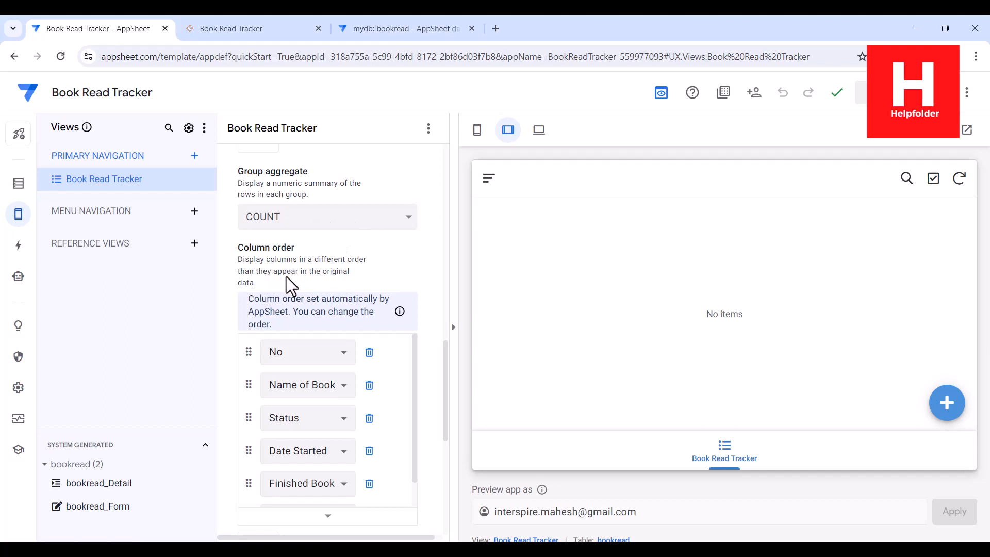
{"action": "left_click", "coordinate": [252, 30]}
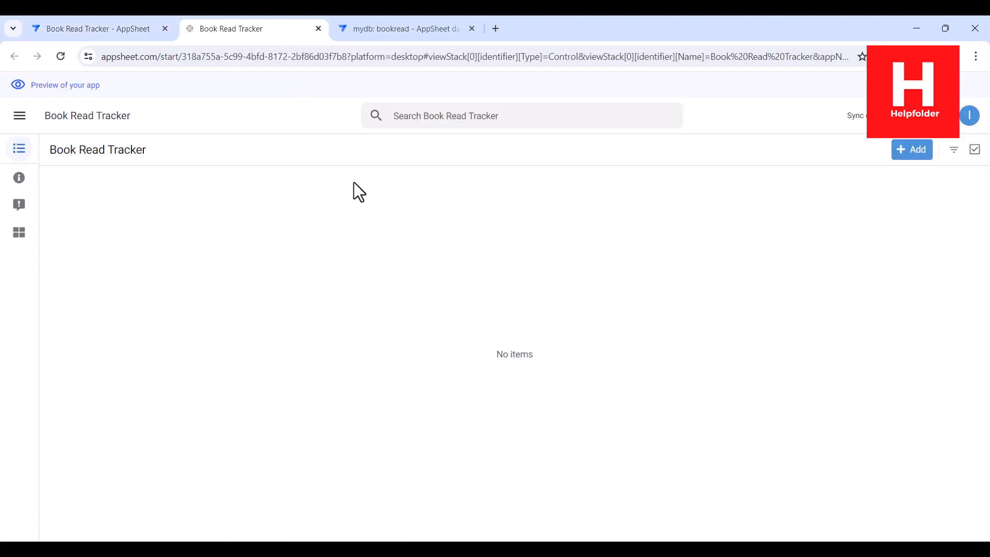
- Start a new bookread entry in the app preview with No 1 and the book name Startup Manual
{"action": "left_click", "coordinate": [909, 157]}
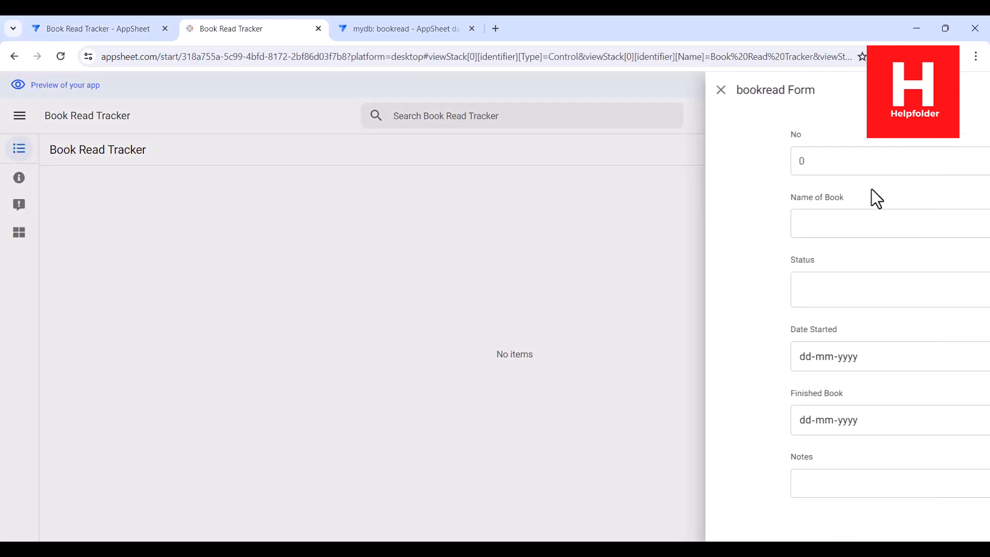
{"action": "type", "text": "1"}
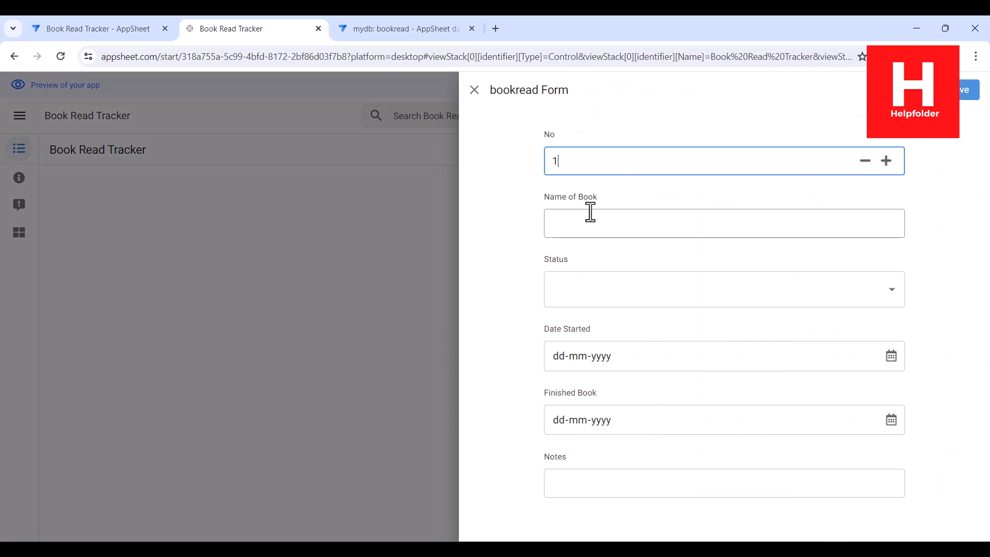
{"action": "left_click", "coordinate": [590, 213]}
{"action": "type", "text": "Startup Manual"}
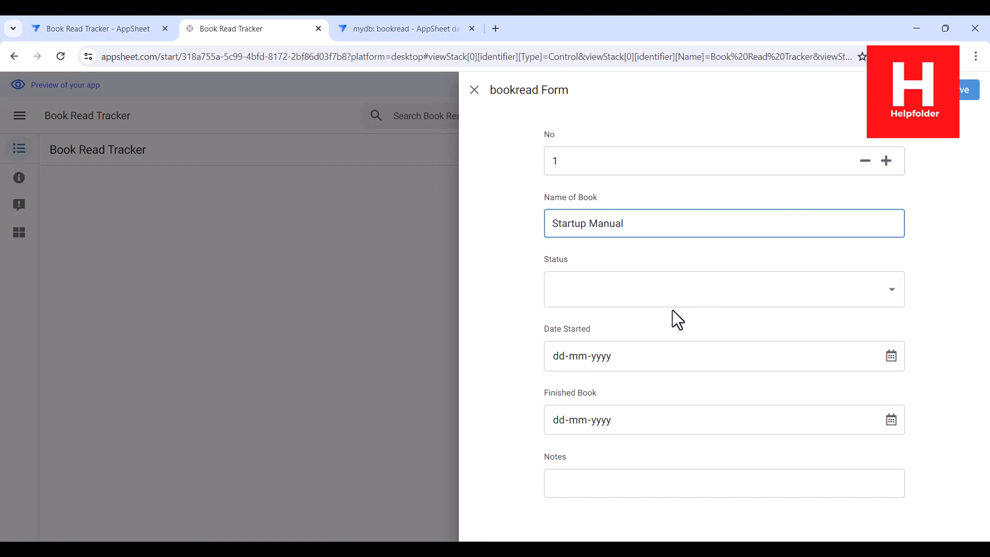
- Set the Startup Manual entry's status to Pending and its start date to 10-12-2023, and save the entry
{"action": "left_click", "coordinate": [643, 292]}
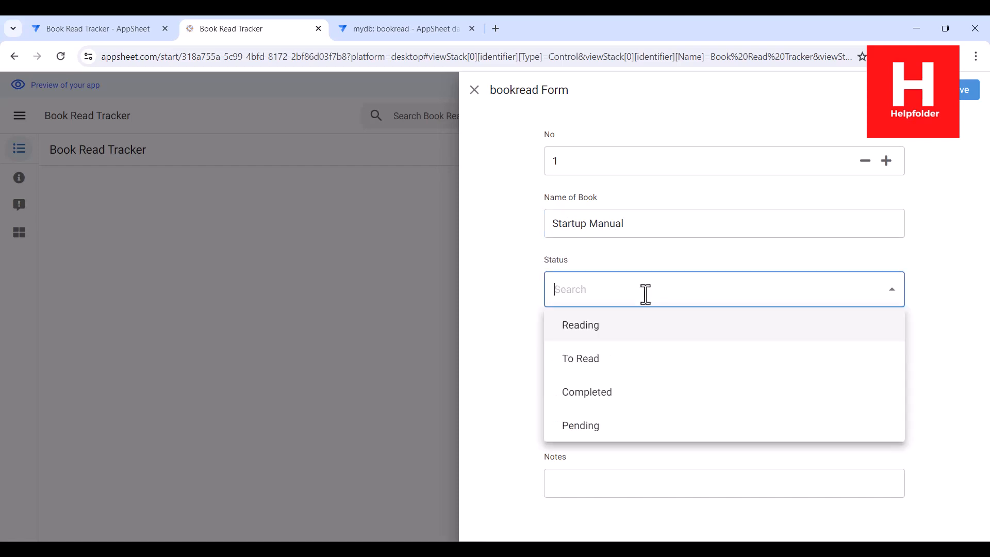
{"action": "left_click", "coordinate": [594, 426]}
{"action": "left_click", "coordinate": [890, 362]}
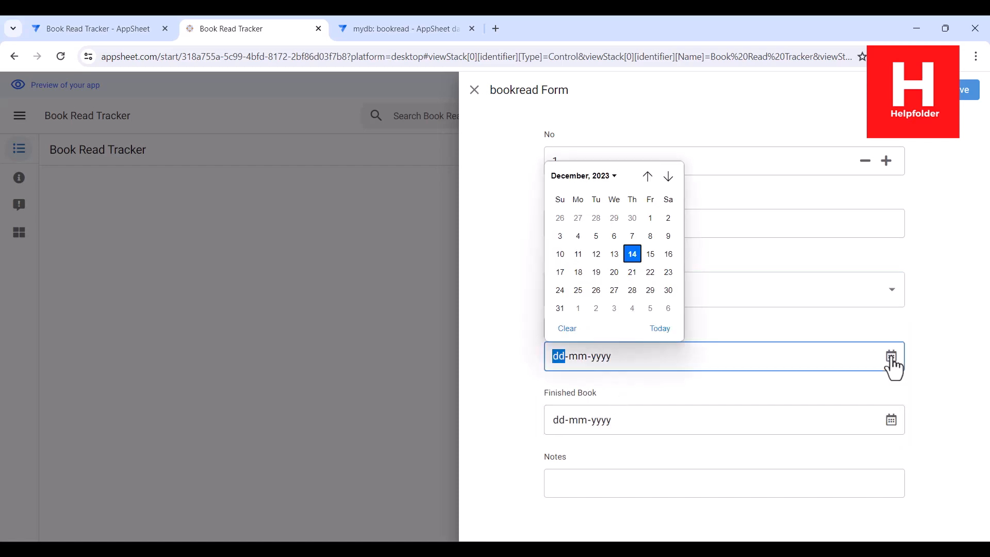
{"action": "left_click", "coordinate": [561, 255]}
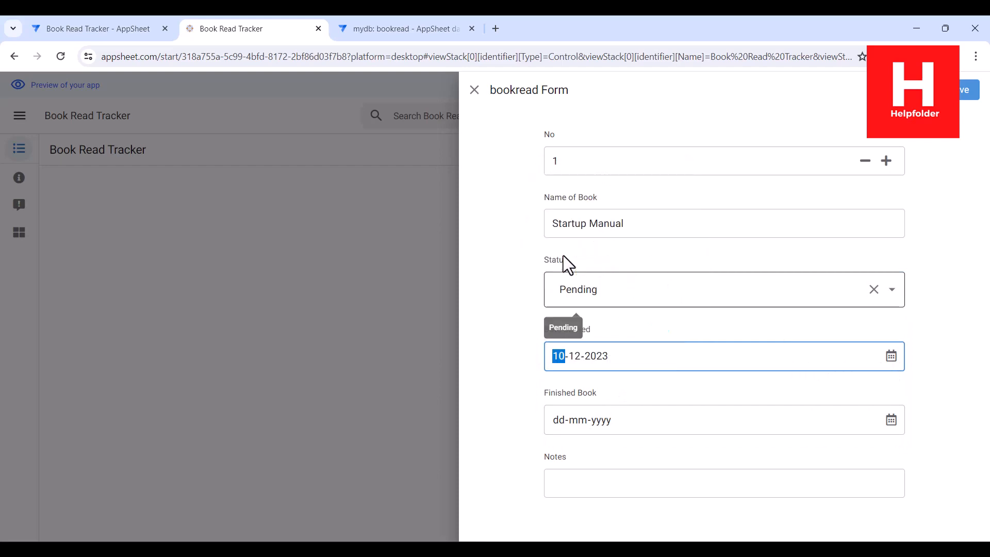
{"action": "left_click", "coordinate": [512, 442]}
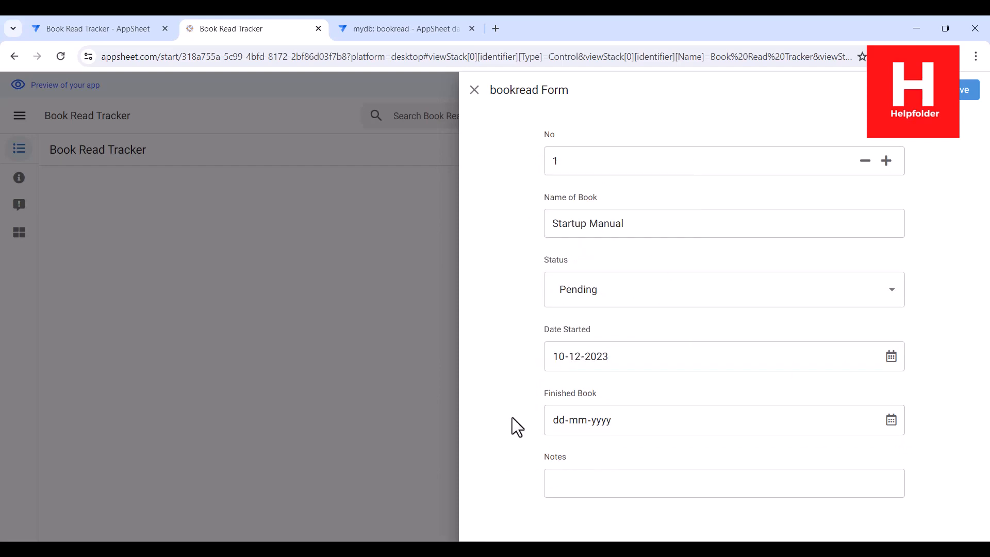
{"action": "left_click", "coordinate": [965, 90]}
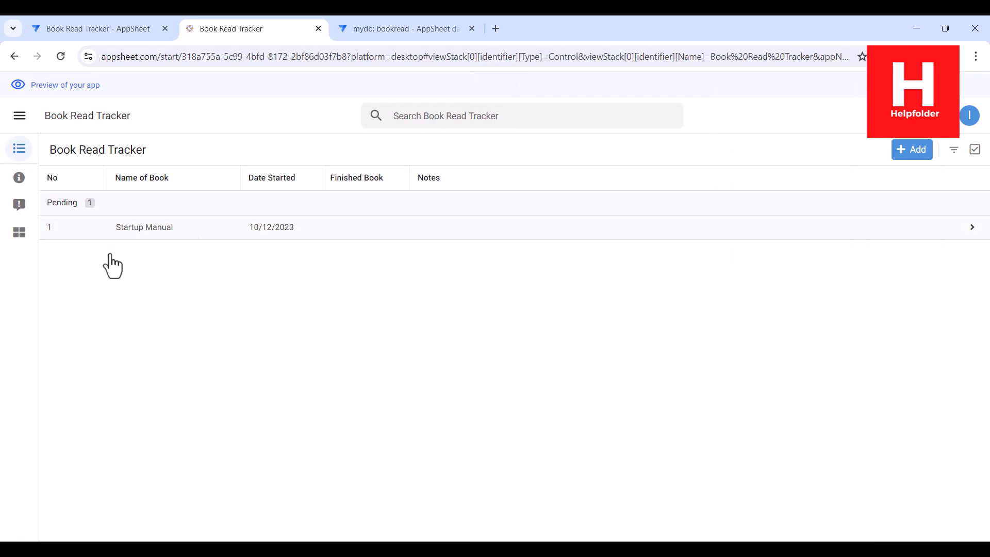
- Start another bookread entry with No 2 and the book name Harry Potter
{"action": "left_click", "coordinate": [911, 151]}
{"action": "type", "text": "2"}
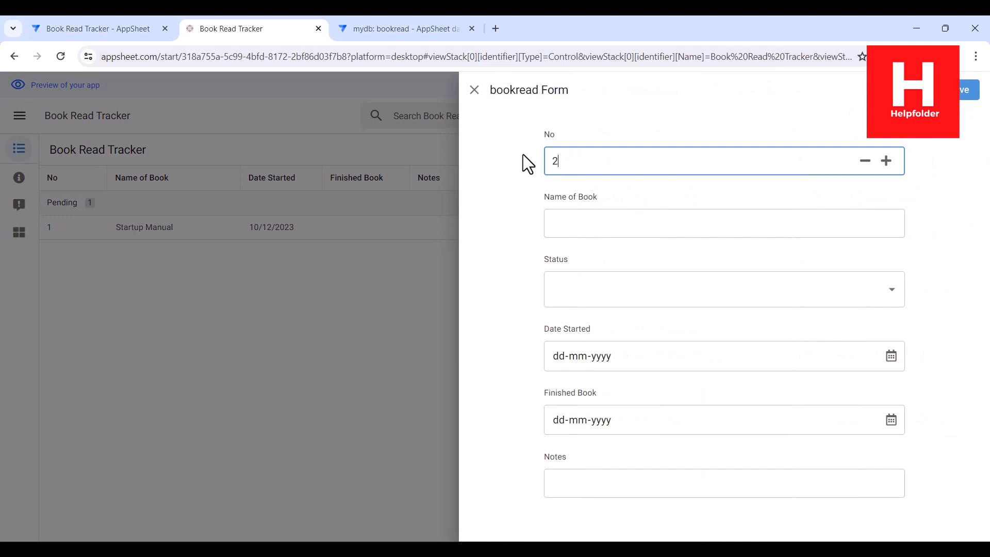
{"action": "left_click", "coordinate": [578, 223]}
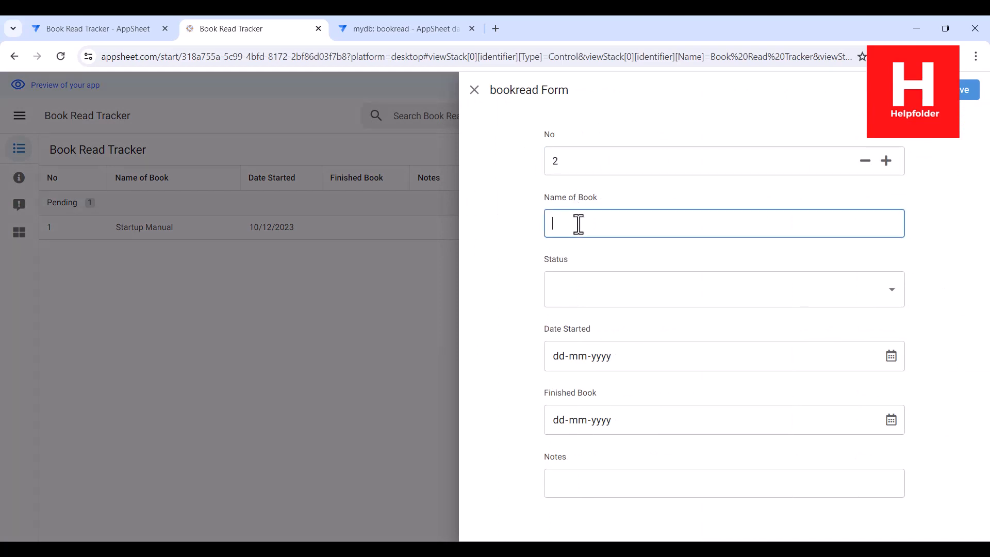
{"action": "type", "text": "H"}
{"action": "key", "text": "BackSpace"}
{"action": "type", "text": "Harry Potter"}
- Give the Harry Potter entry the status Completed, start date 01-12-2023 and finish date 06-12-2023, and save the entry
{"action": "left_click", "coordinate": [612, 282]}
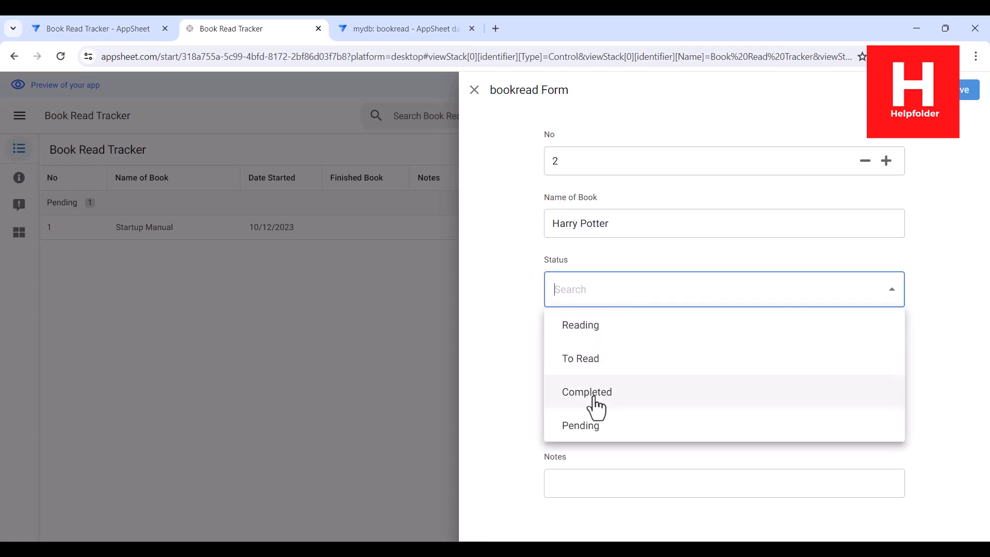
{"action": "left_click", "coordinate": [642, 394]}
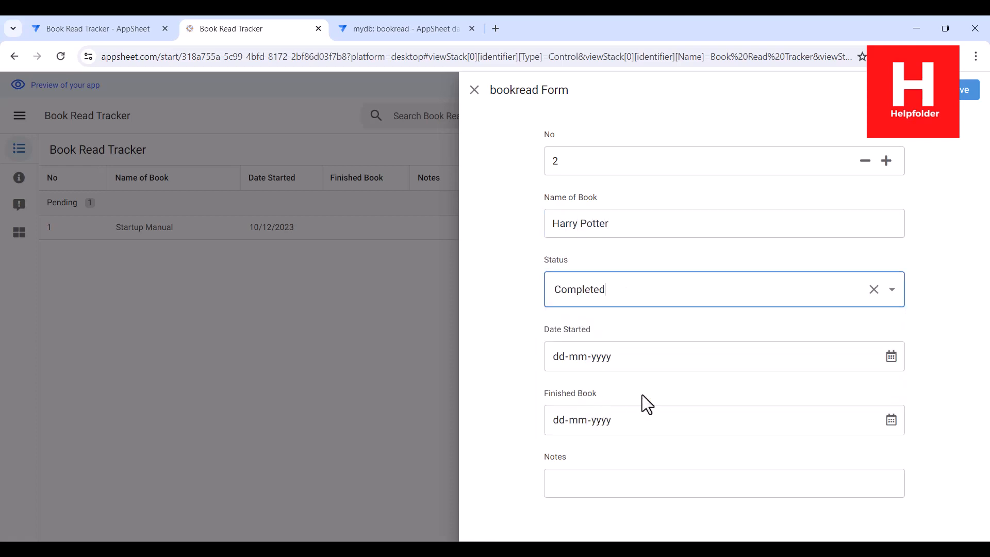
{"action": "left_click", "coordinate": [891, 357]}
{"action": "left_click", "coordinate": [651, 217]}
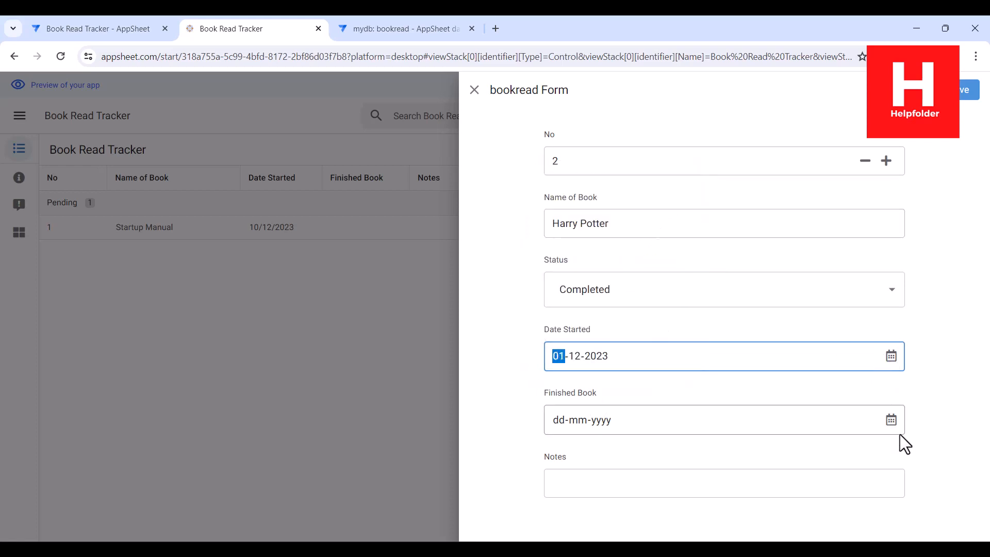
{"action": "left_click", "coordinate": [891, 420]}
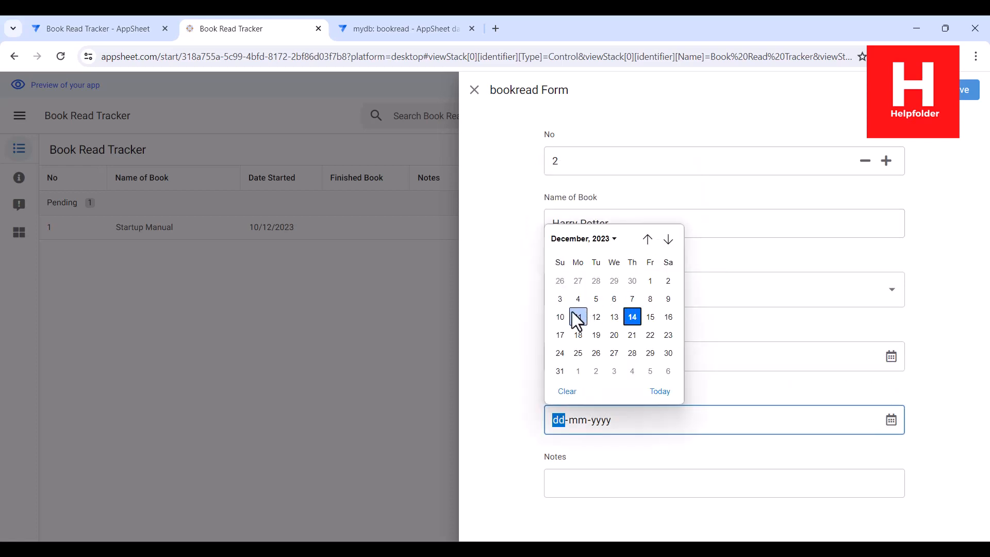
{"action": "left_click", "coordinate": [615, 299]}
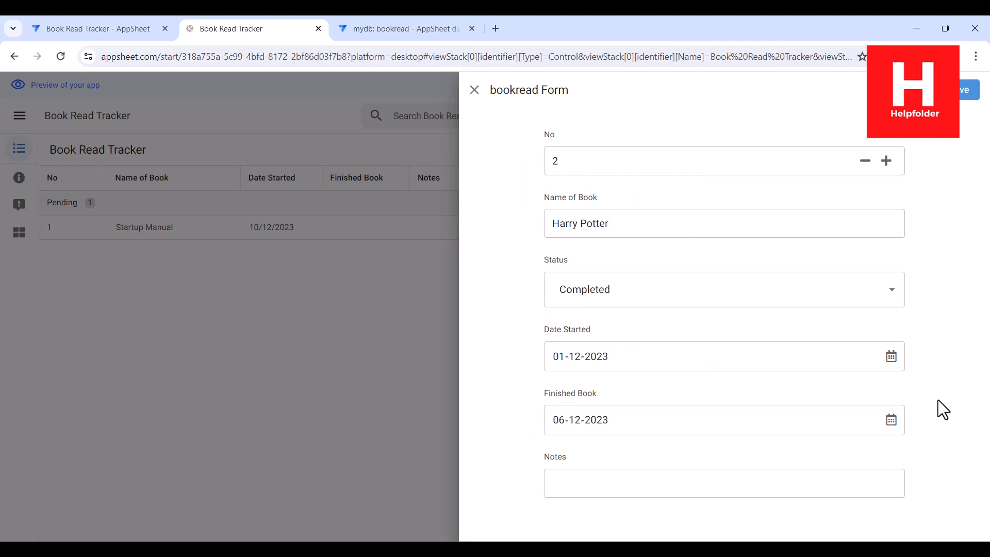
{"action": "left_click", "coordinate": [967, 92]}
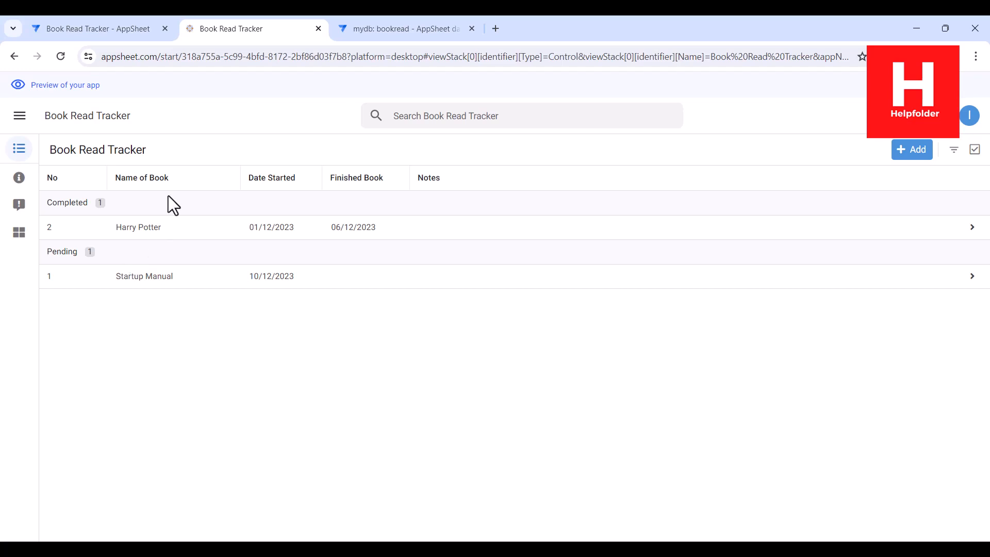
- Return to the app editor and review the sort and group options of the Book Read Tracker view
{"action": "left_click", "coordinate": [94, 30]}
{"action": "left_click_drag", "start_coordinate": [444, 346], "coordinate": [443, 272]}
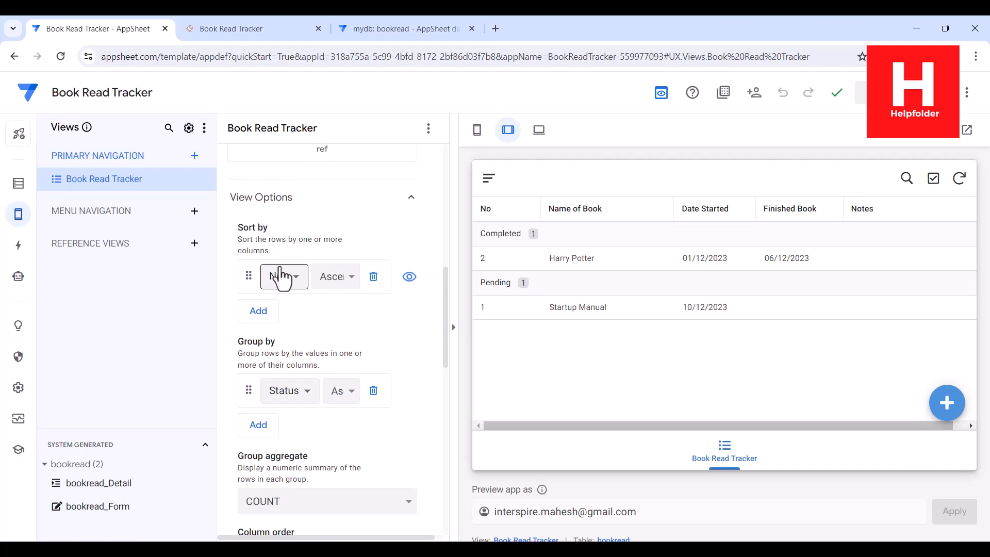